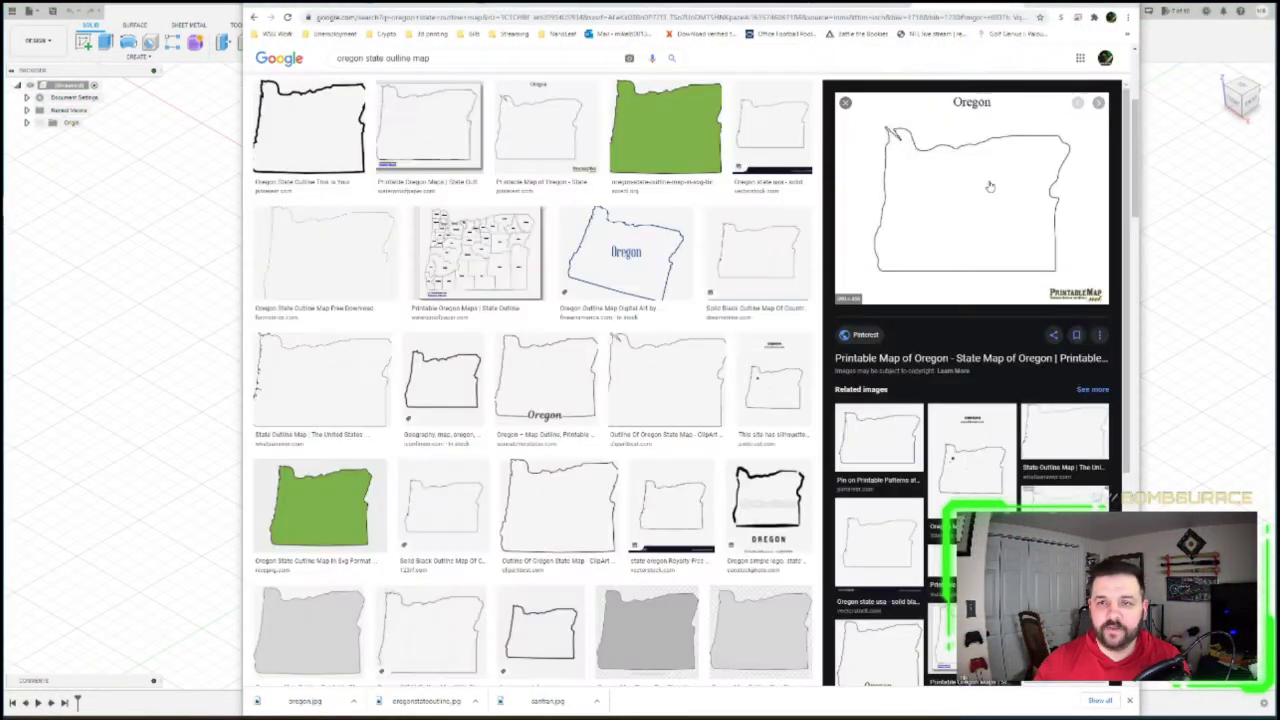
Look over the Google Images Oregon outline results, then return to the SF Giants logo Commons page
{"action": "left_click", "coordinate": [968, 8]}
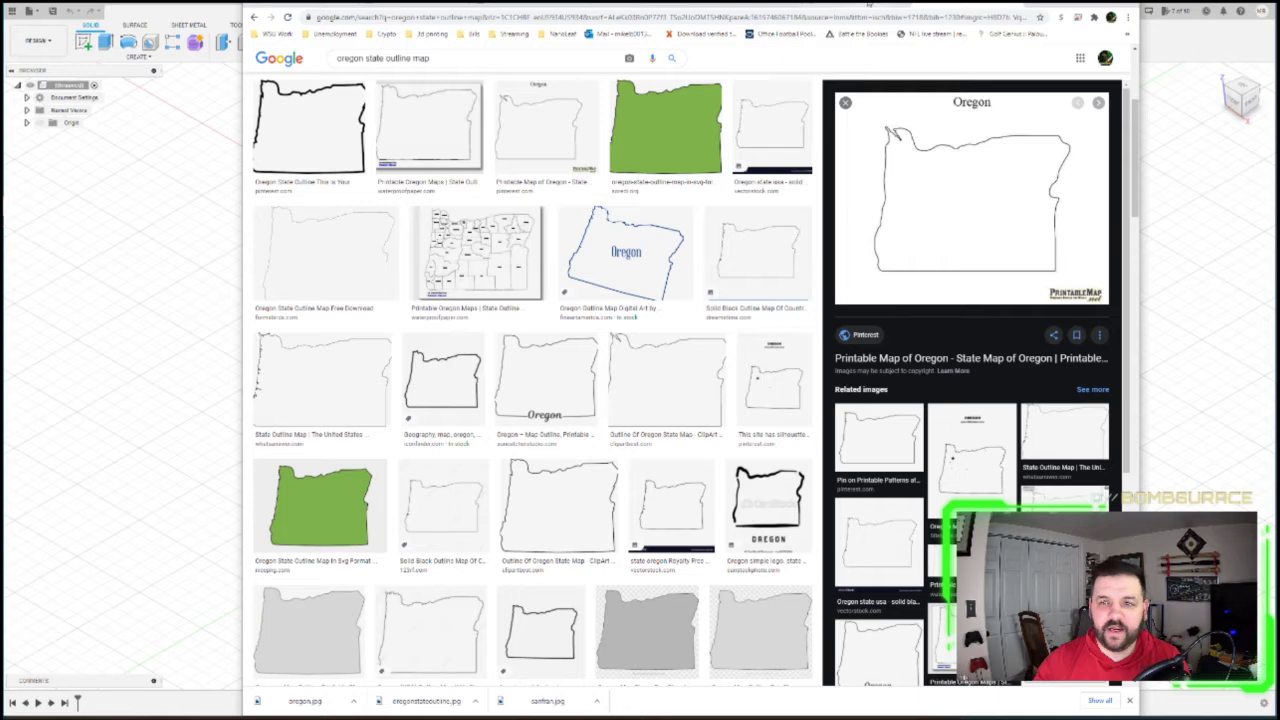
{"action": "left_click", "coordinate": [870, 5]}
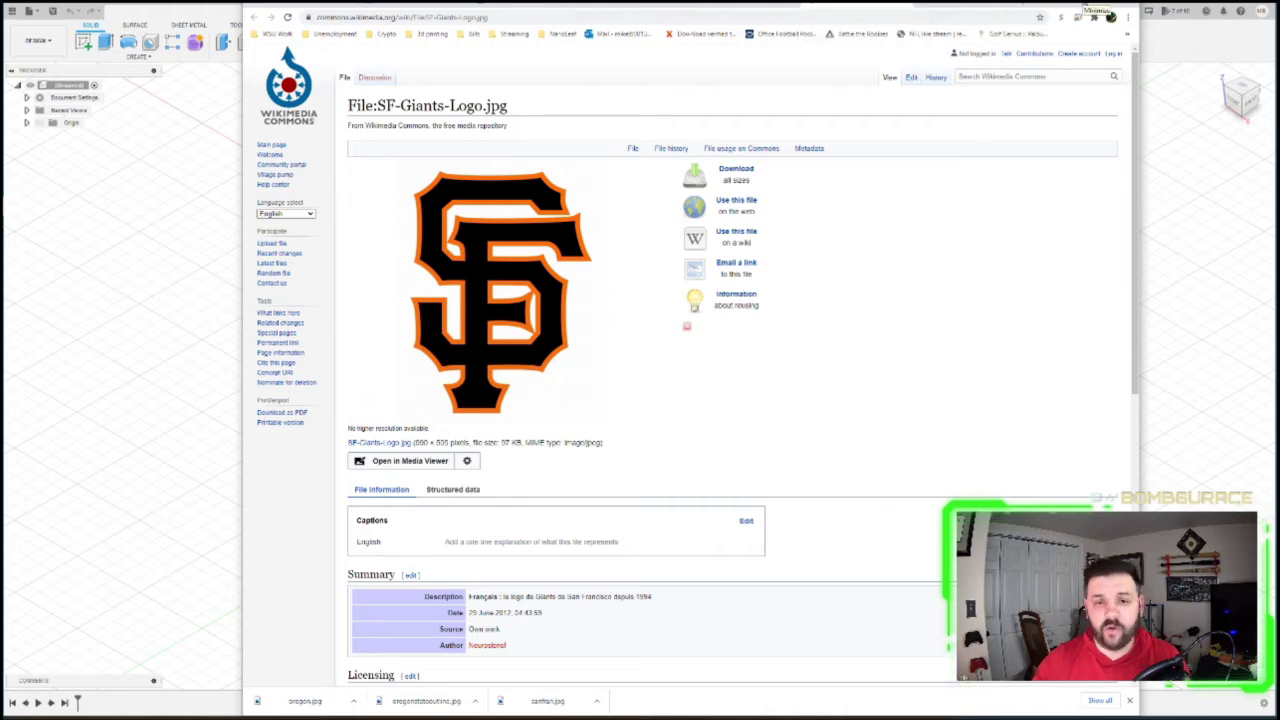
Minimize the browser, switch to Inkscape, and import the sanfran logo JPEG as an embedded image
{"action": "left_click", "coordinate": [1109, 16]}
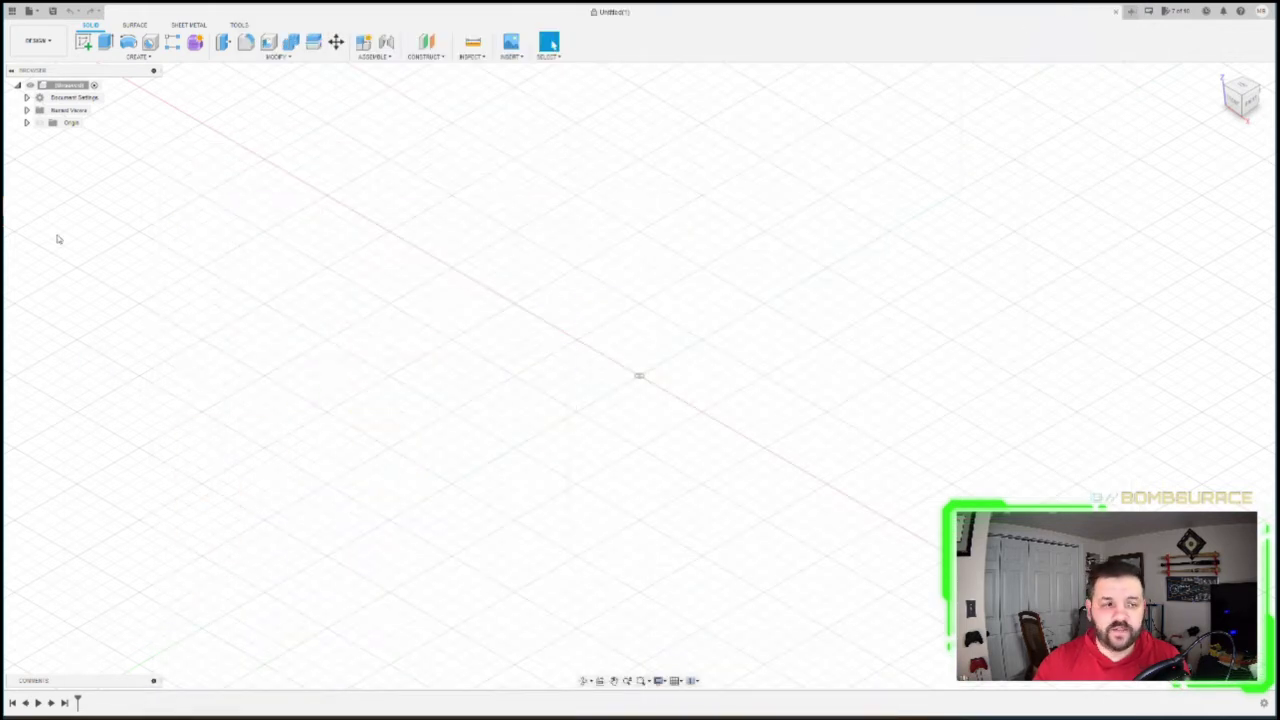
{"action": "key", "text": "alt+Tab"}
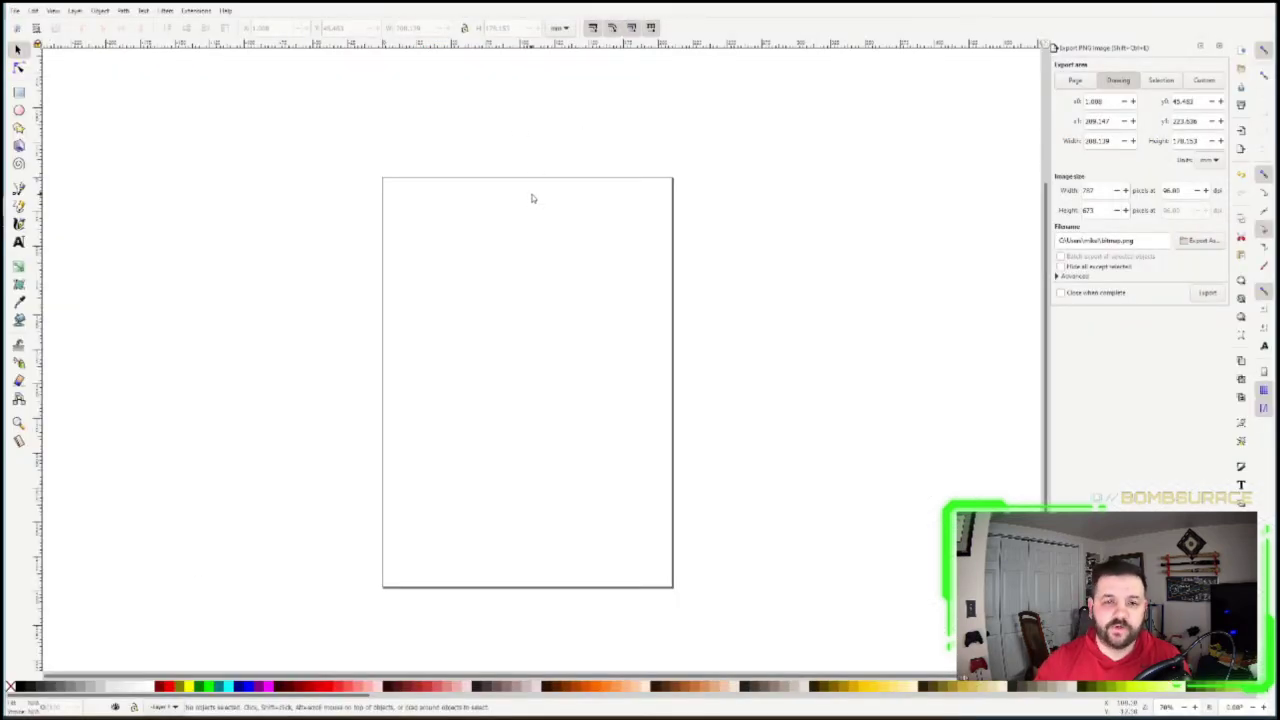
{"action": "left_click", "coordinate": [15, 11]}
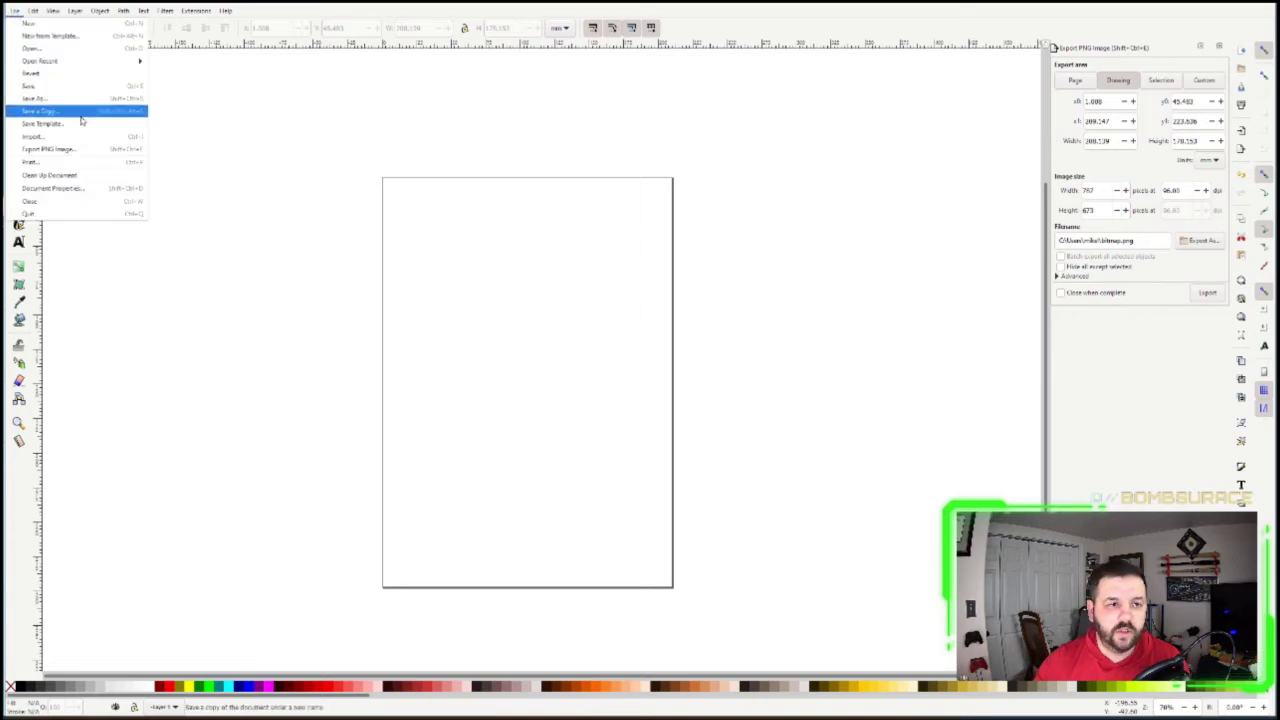
{"action": "left_click", "coordinate": [29, 137]}
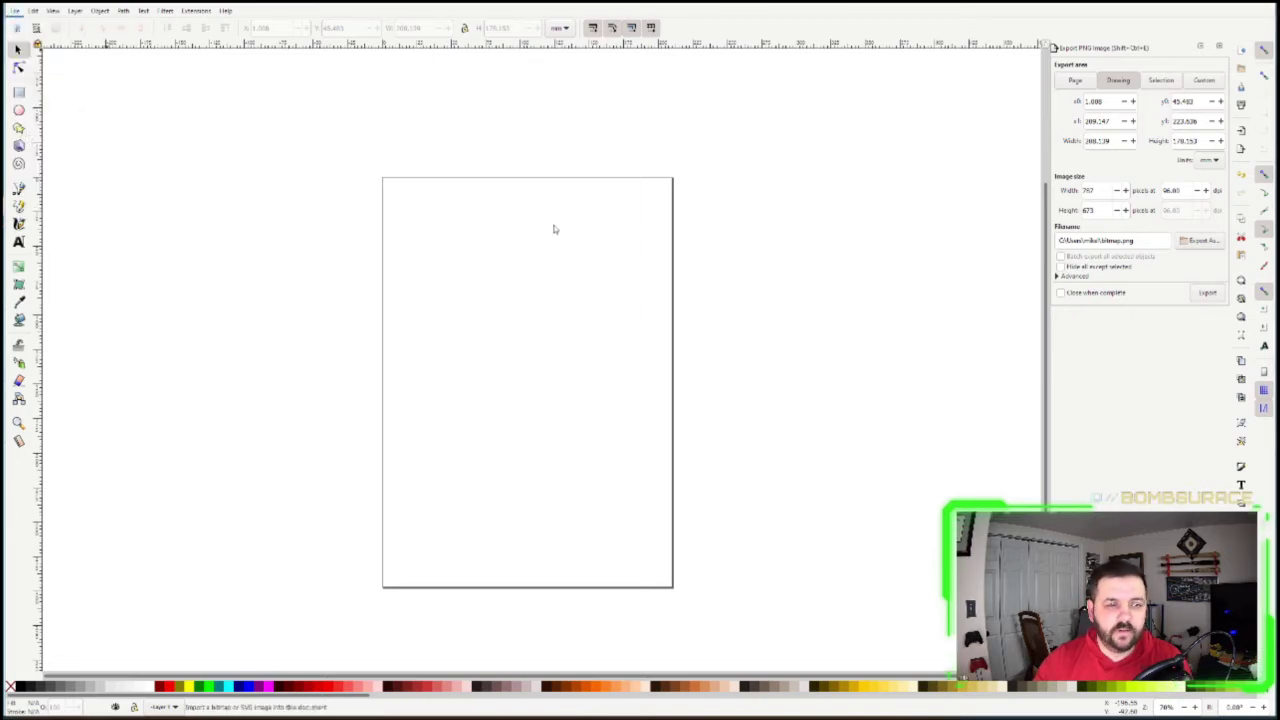
{"action": "double_click", "coordinate": [145, 148]}
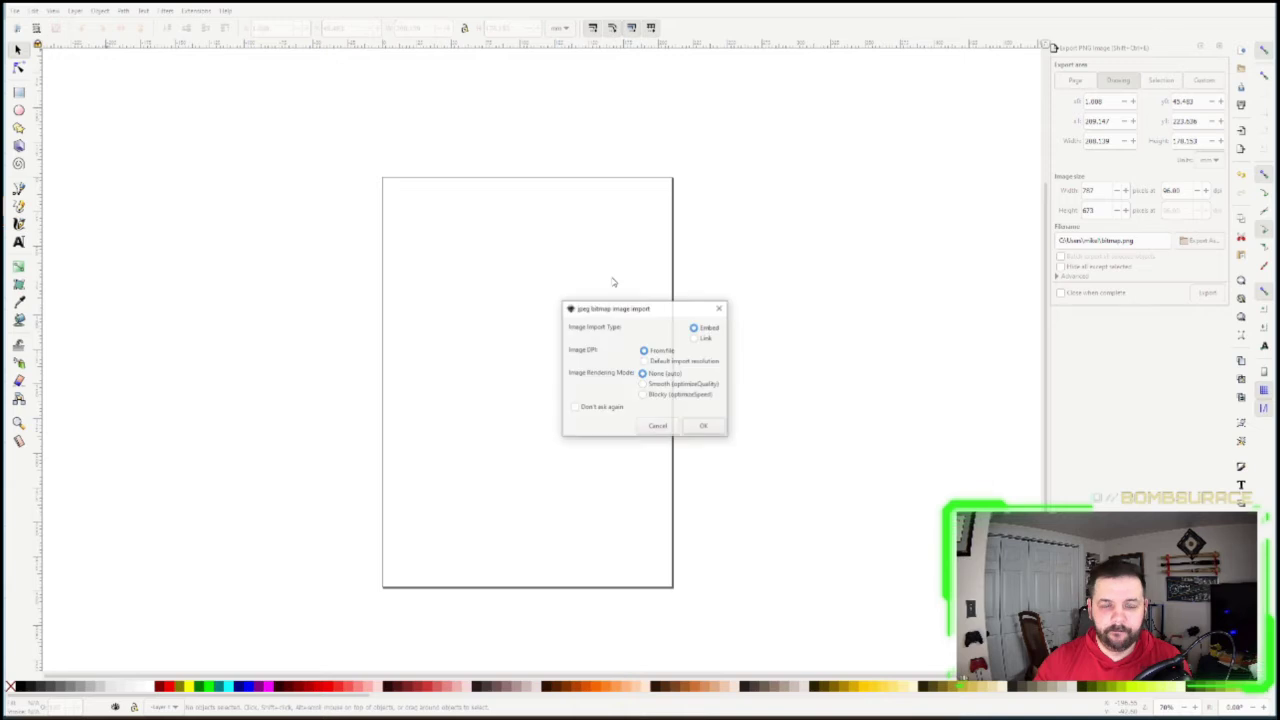
{"action": "left_click", "coordinate": [706, 428]}
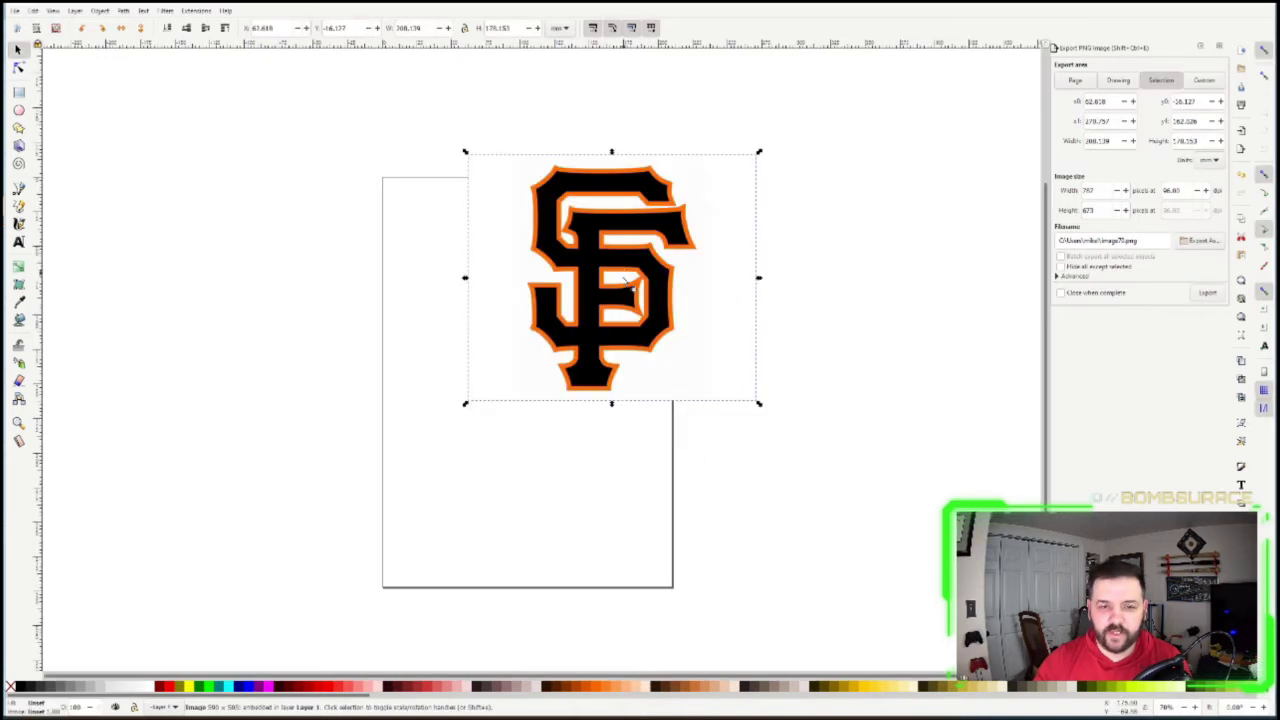
Move the SF logo onto the page and reselect it
{"action": "left_click_drag", "start_coordinate": [668, 236], "coordinate": [582, 318]}
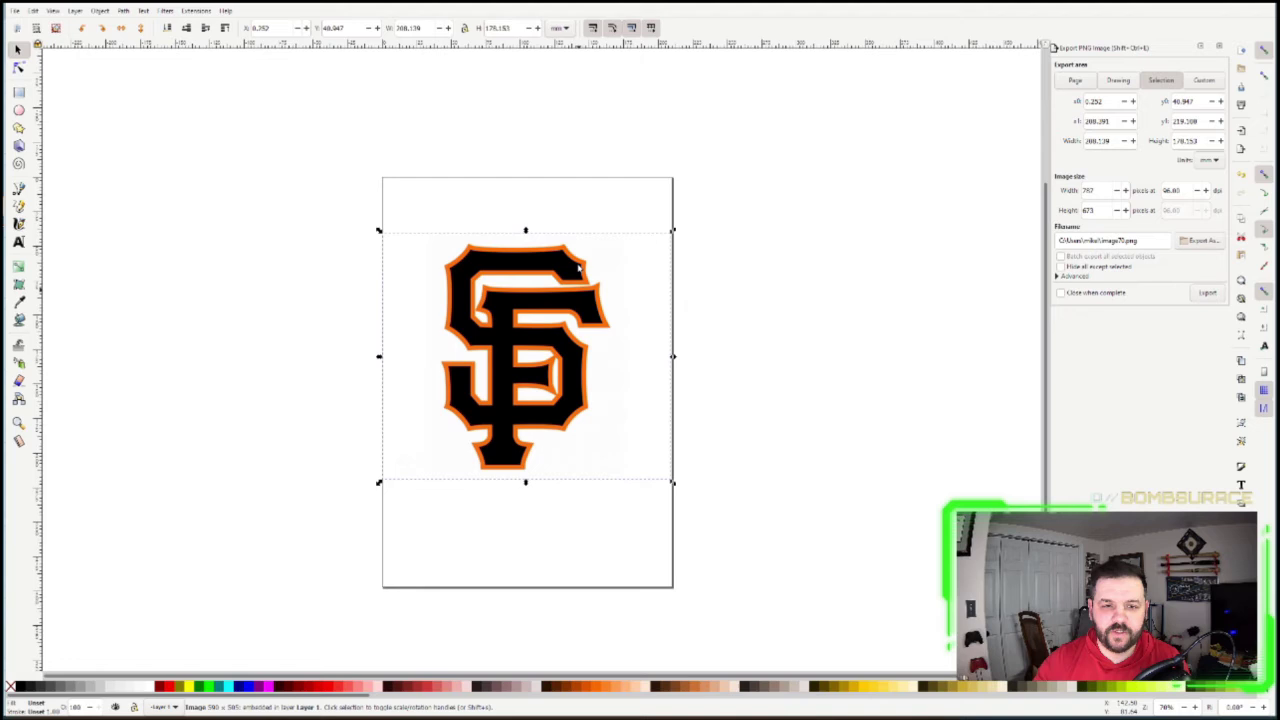
{"action": "left_click", "coordinate": [582, 205]}
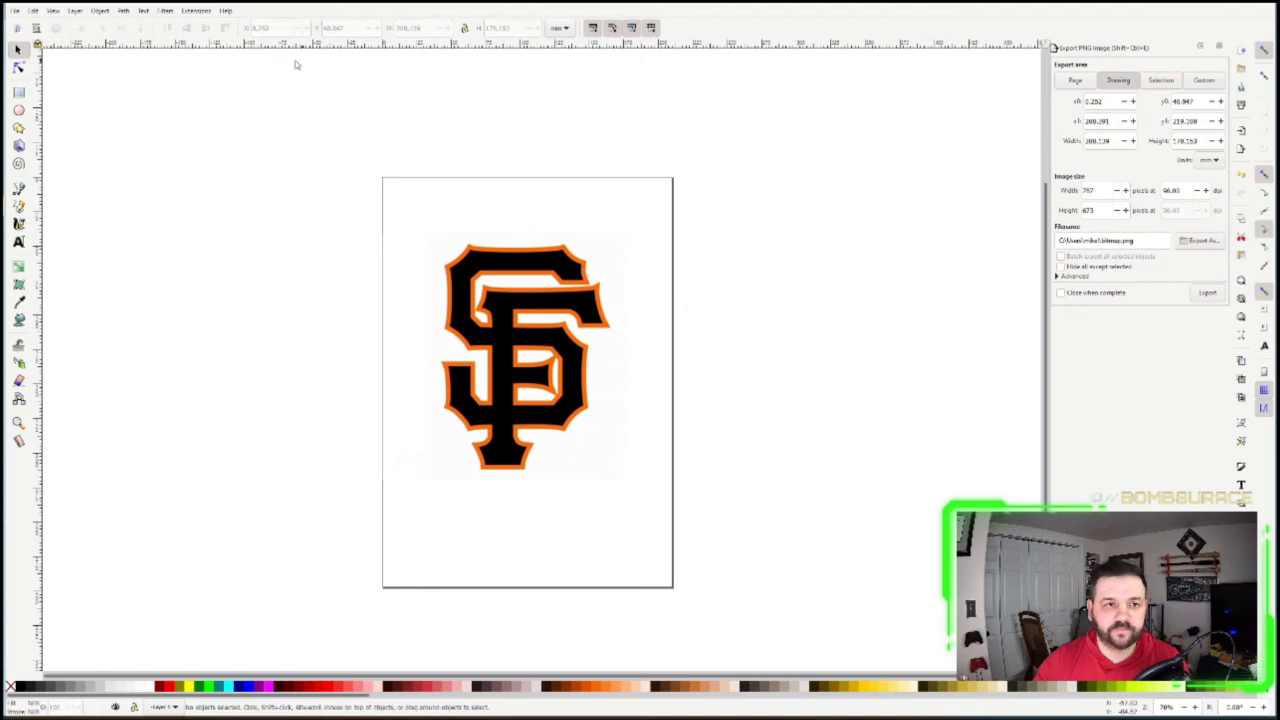
{"action": "left_click", "coordinate": [545, 325]}
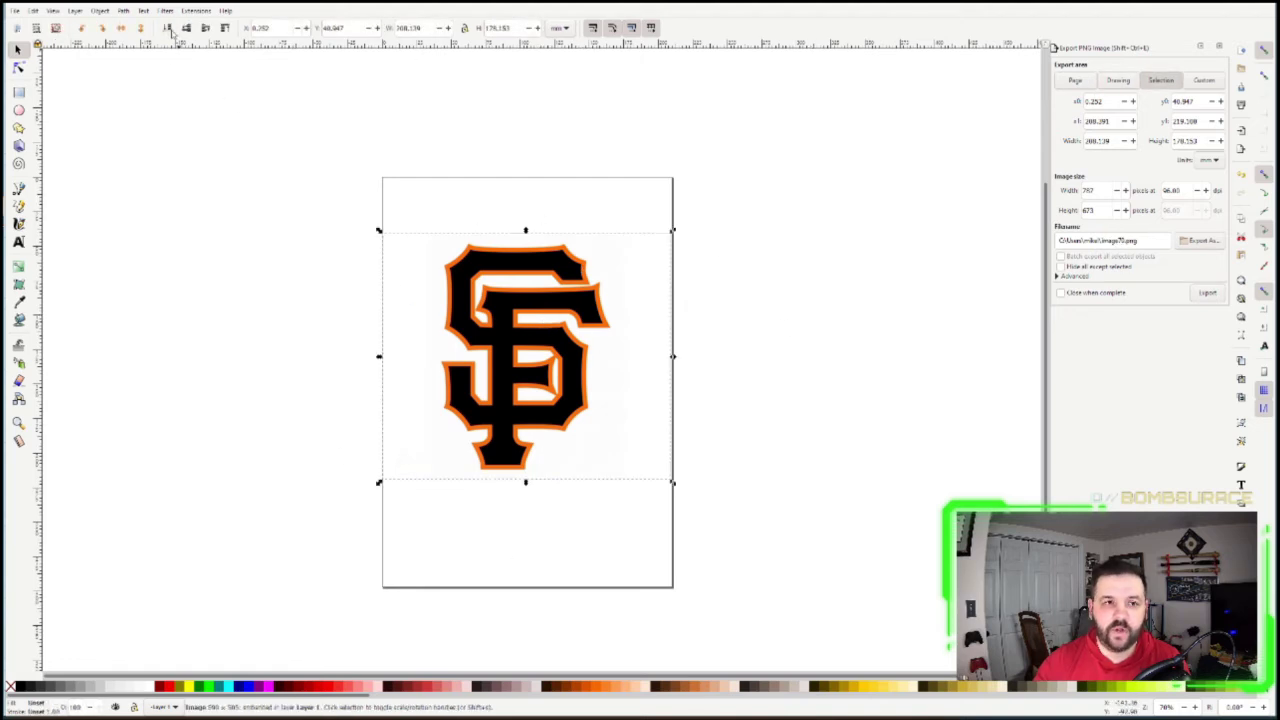
Open Trace Bitmap and preview a single-scan trace of the SF logo
{"action": "left_click", "coordinate": [124, 10]}
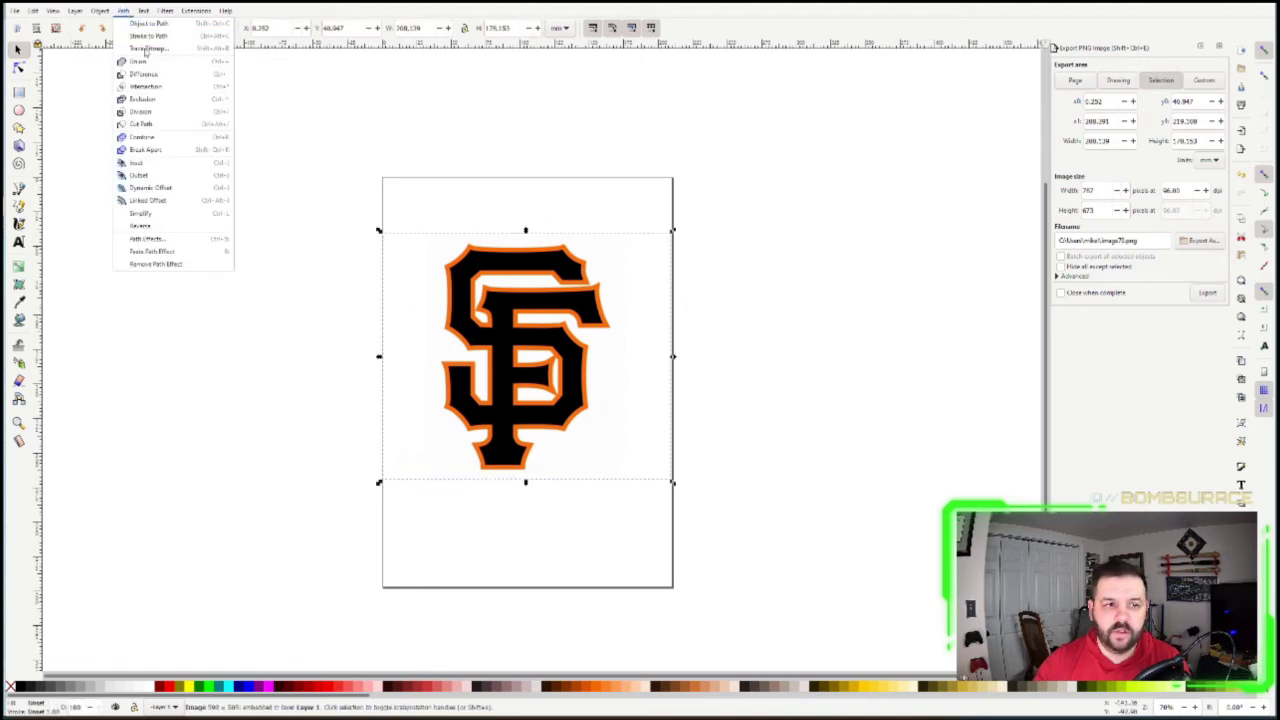
{"action": "left_click", "coordinate": [146, 48]}
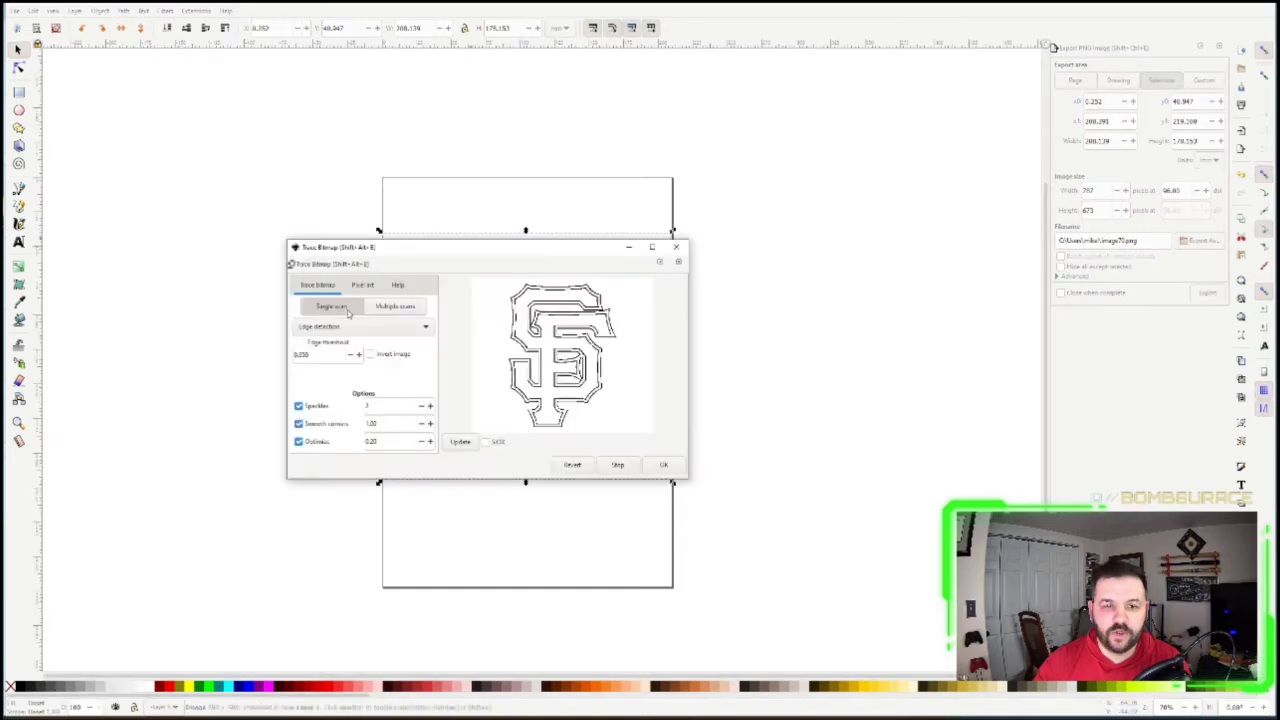
{"action": "left_click", "coordinate": [391, 312]}
{"action": "left_click", "coordinate": [344, 308]}
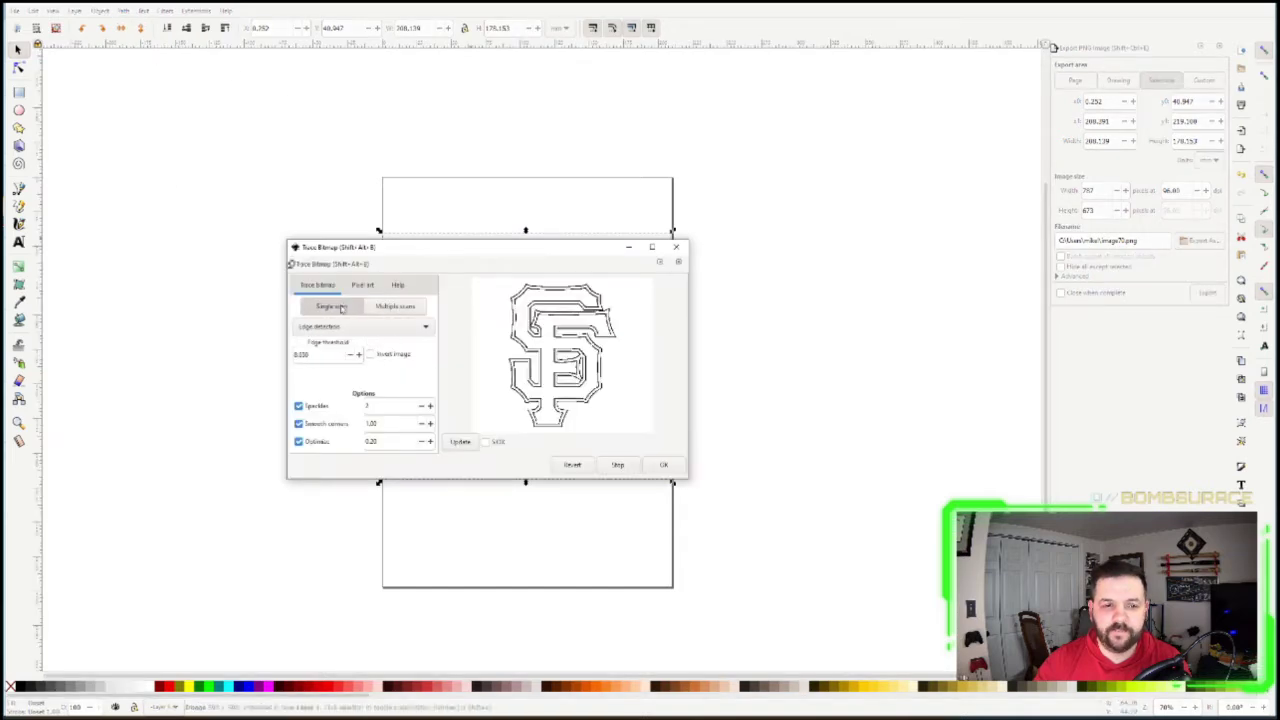
{"action": "left_click", "coordinate": [460, 442]}
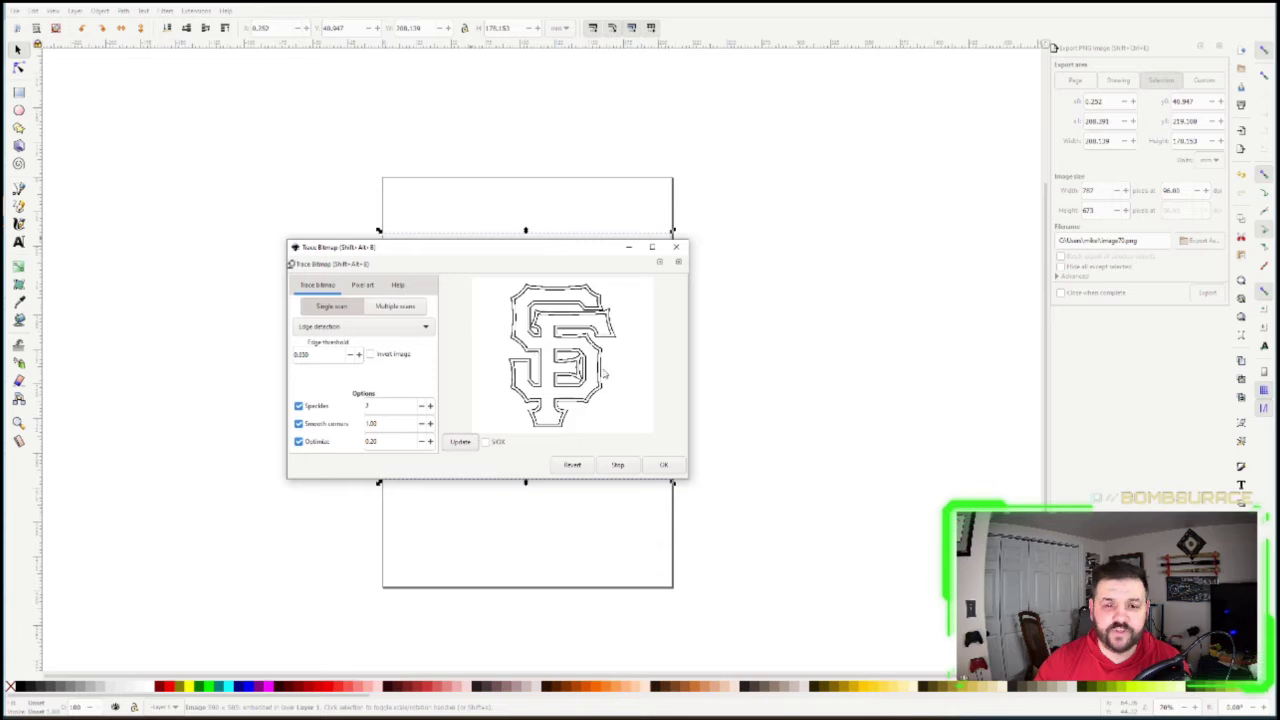
{"action": "mouse_move", "coordinate": [538, 261]}
{"action": "left_mouse_down"}
{"action": "mouse_move", "coordinate": [457, 333]}
{"action": "mouse_move", "coordinate": [633, 206]}
{"action": "left_mouse_up"}
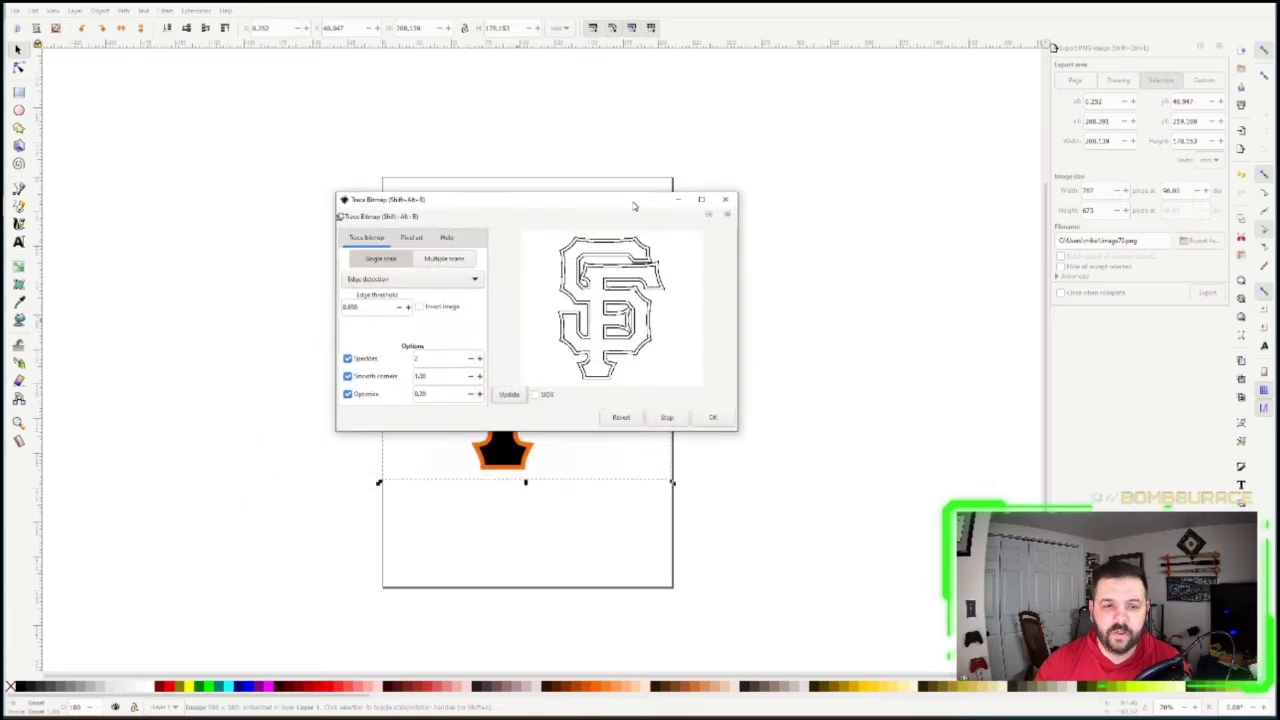
Compare multiple-scan Colors and Grays trace previews of the logo
{"action": "left_click", "coordinate": [443, 258]}
{"action": "left_click", "coordinate": [410, 279]}
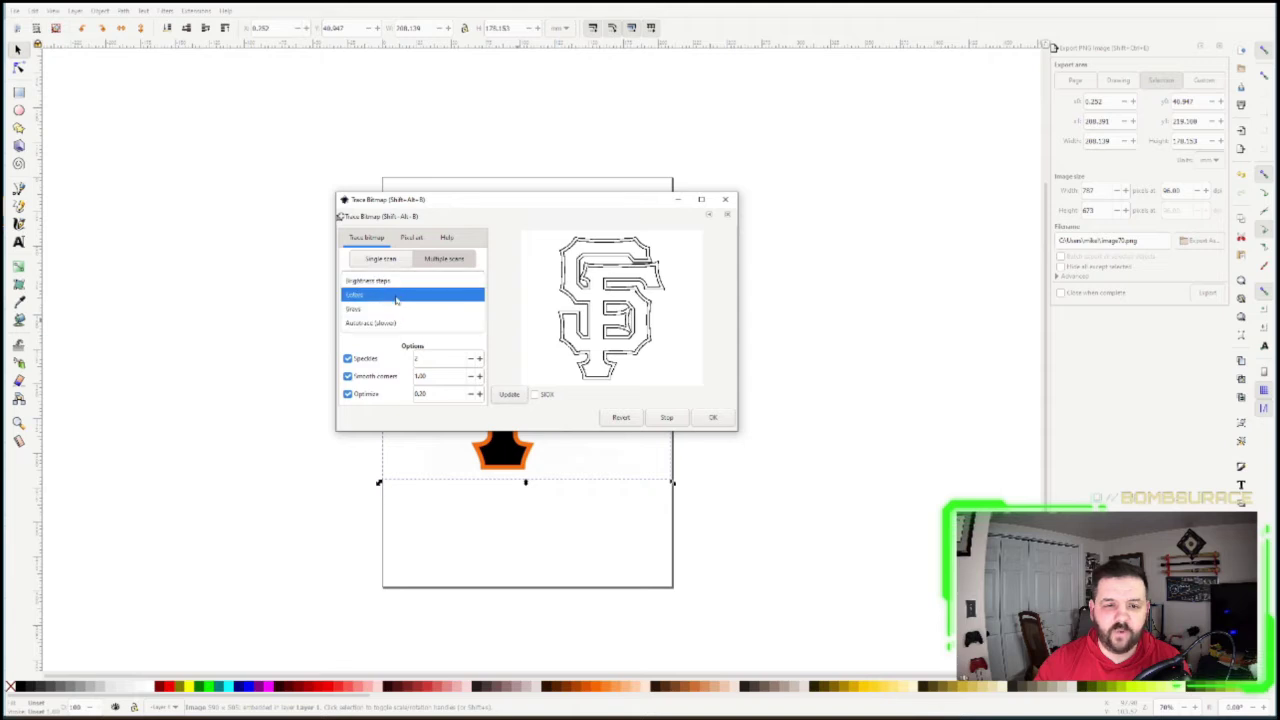
{"action": "left_click", "coordinate": [398, 297]}
{"action": "left_click", "coordinate": [509, 395]}
{"action": "left_click", "coordinate": [410, 279]}
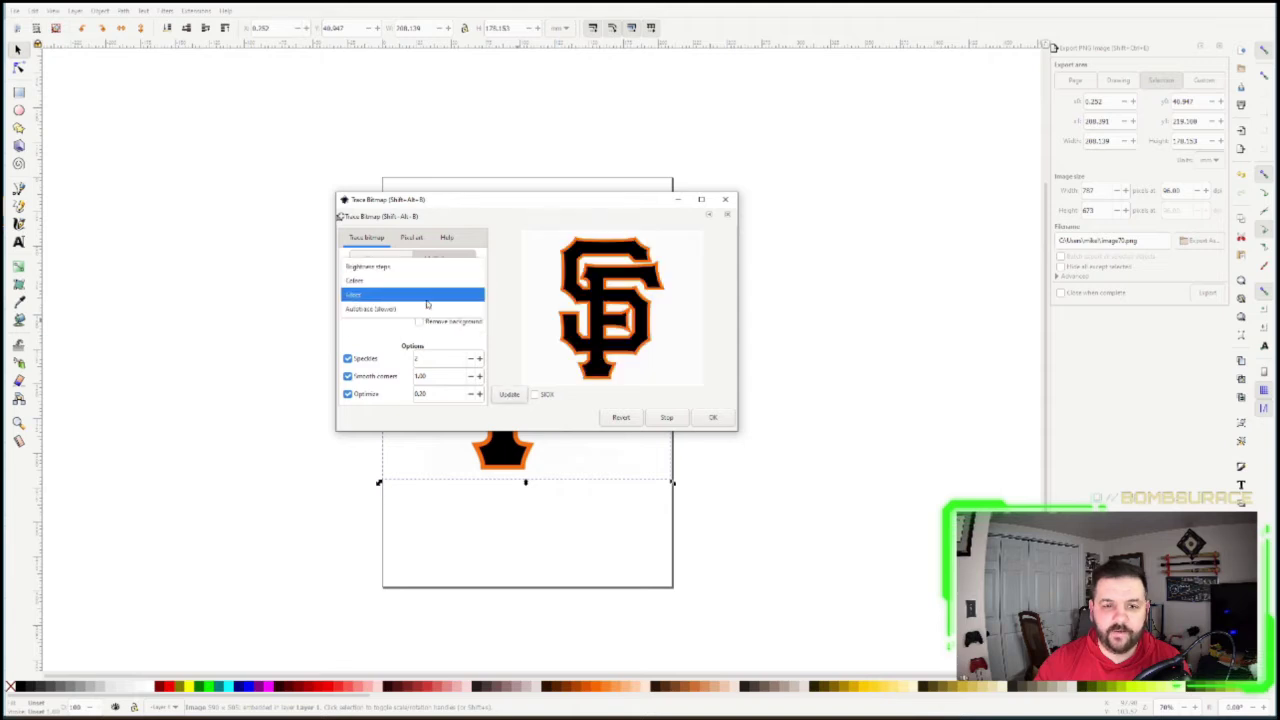
{"action": "left_click", "coordinate": [425, 297]}
{"action": "left_click", "coordinate": [509, 395]}
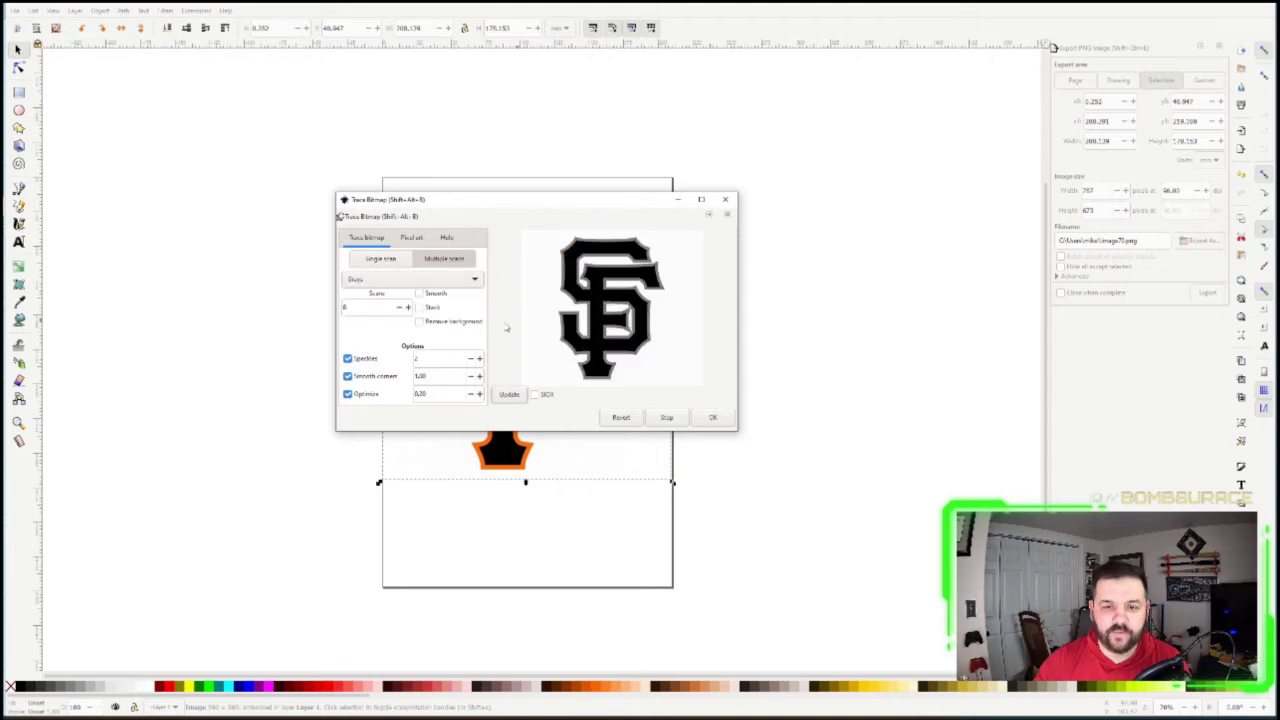
Create a single-scan Edge detection trace, check it beneath the bitmap, then undo the move
{"action": "left_click", "coordinate": [396, 265]}
{"action": "left_click", "coordinate": [394, 282]}
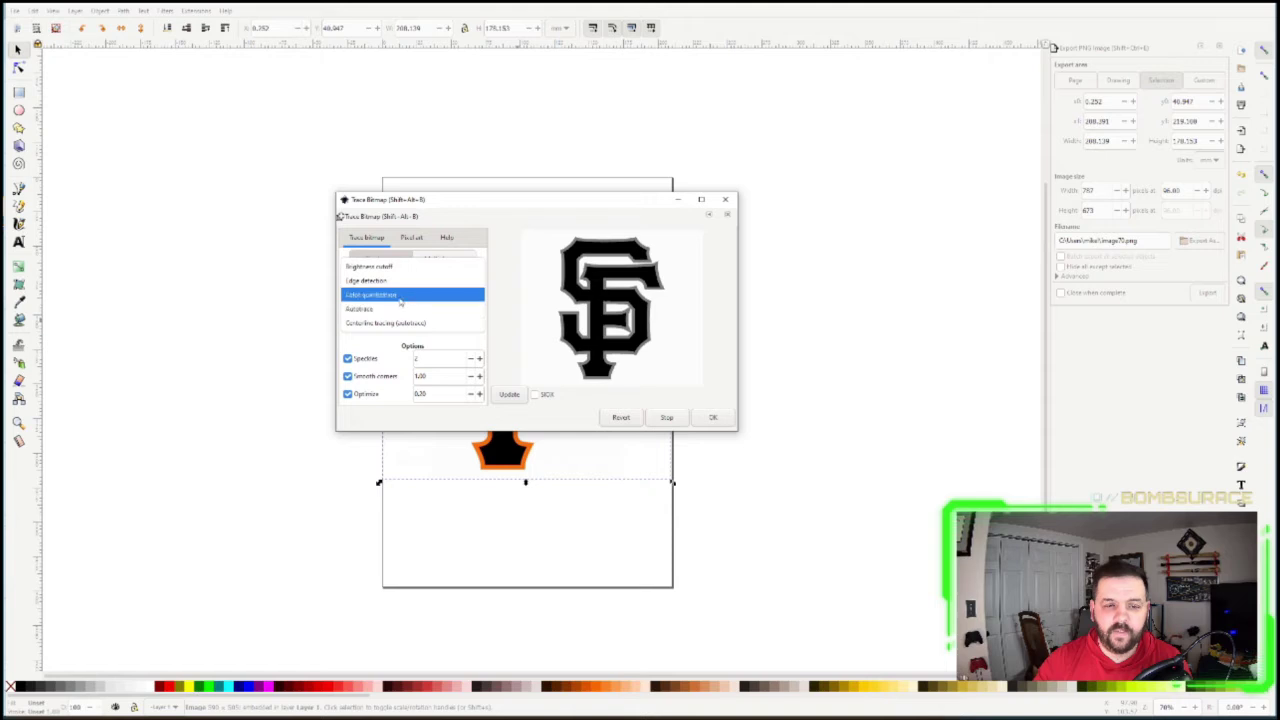
{"action": "left_click", "coordinate": [400, 284]}
{"action": "left_click", "coordinate": [510, 395]}
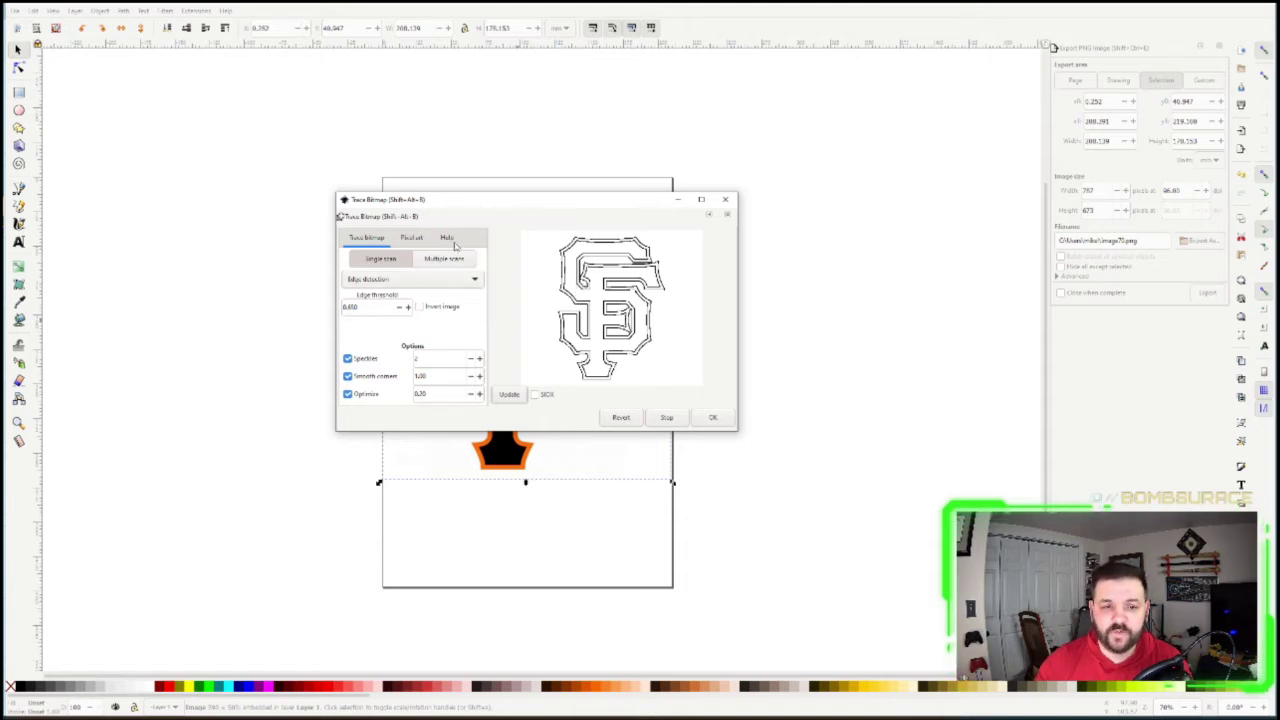
{"action": "left_click", "coordinate": [712, 418]}
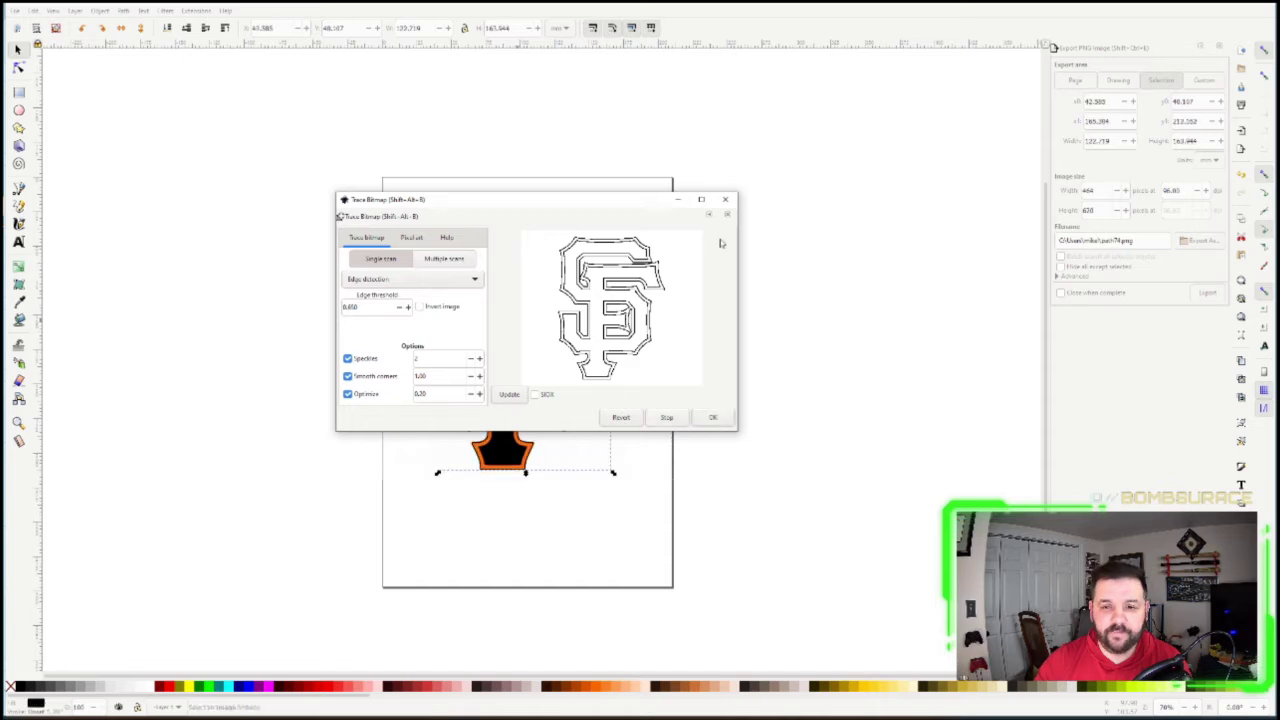
{"action": "left_click", "coordinate": [727, 201]}
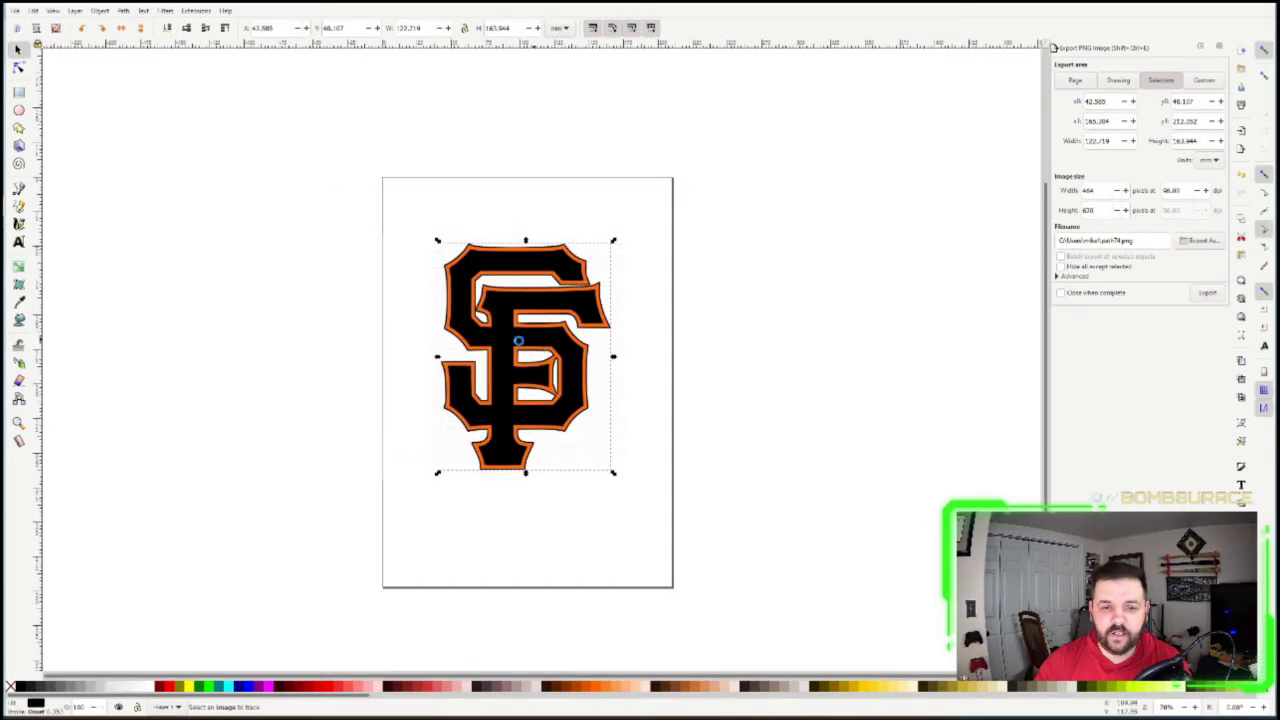
{"action": "left_click_drag", "start_coordinate": [518, 341], "coordinate": [311, 342]}
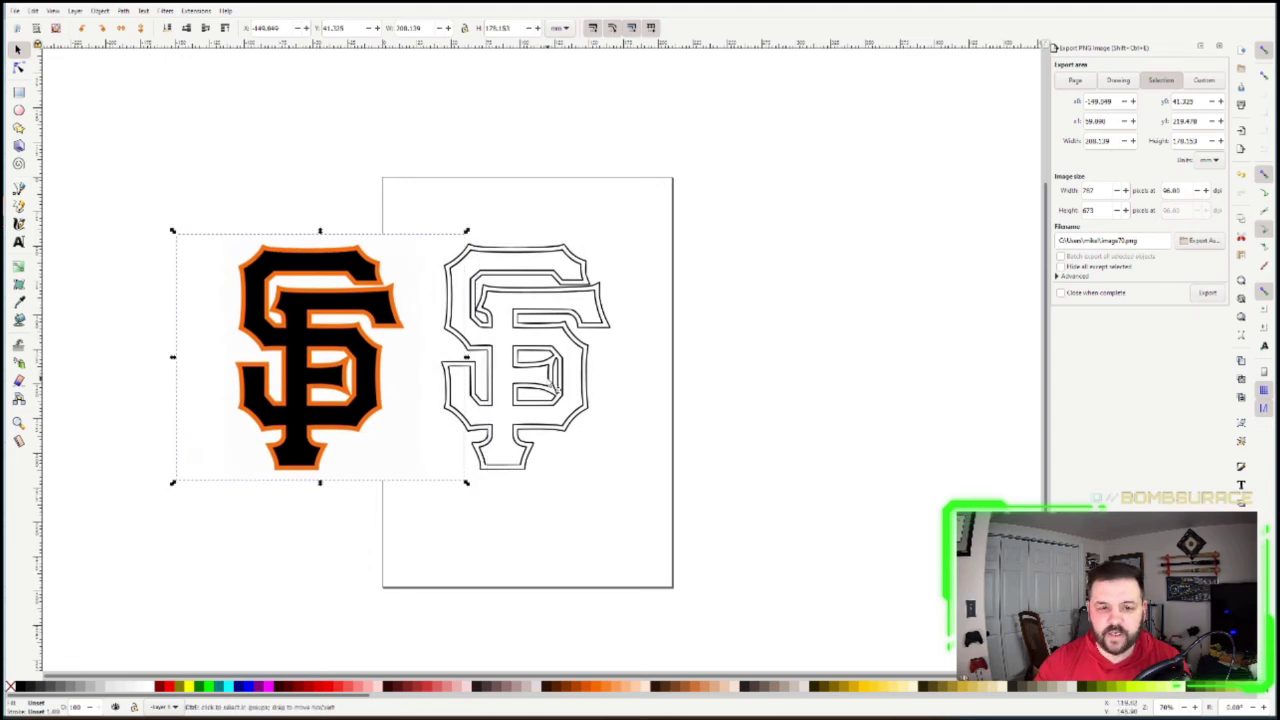
{"action": "key", "text": "ctrl+z"}
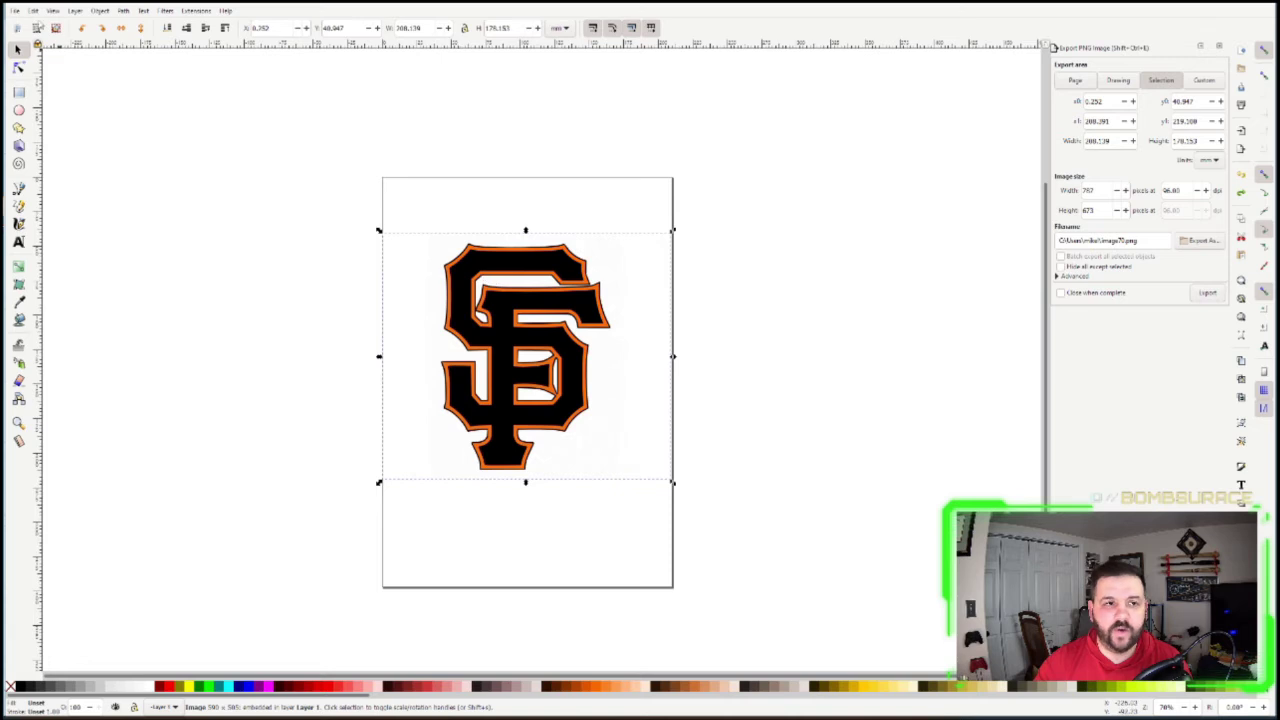
Save the traced logo drawing as Plain SVG named 'SFd' in the Tutorials folder
{"action": "left_click", "coordinate": [16, 11]}
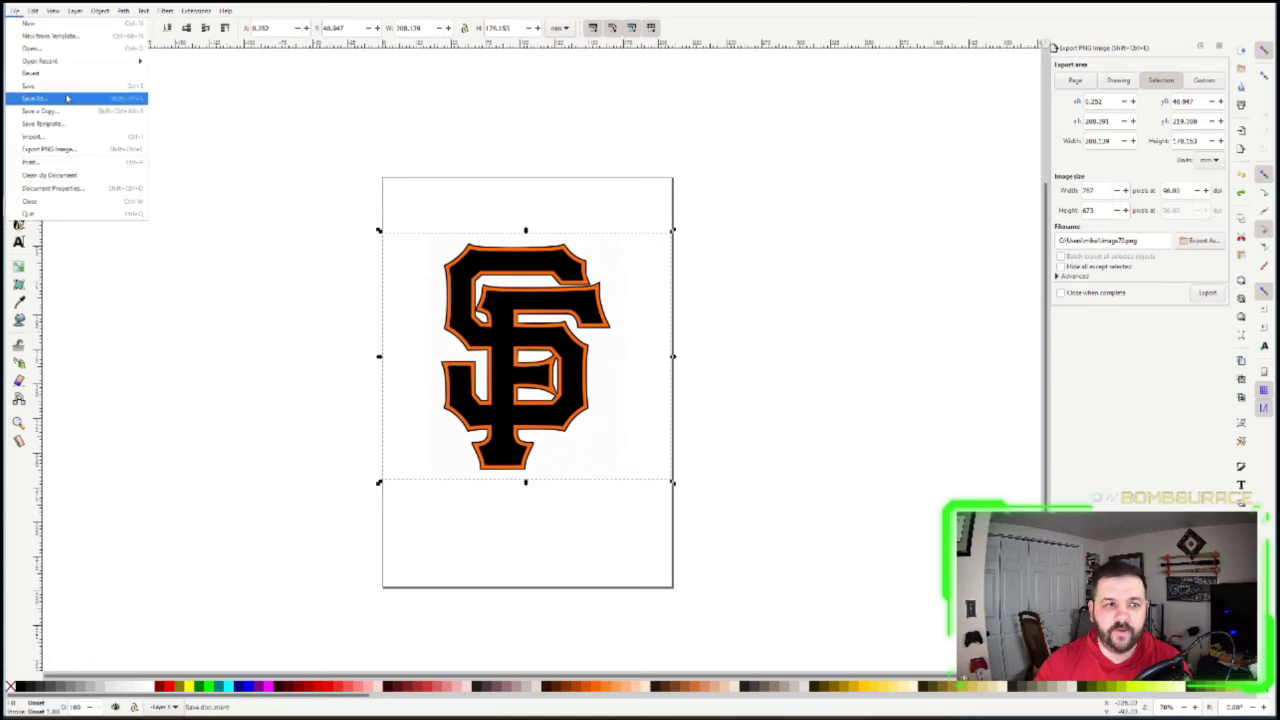
{"action": "left_click", "coordinate": [70, 100]}
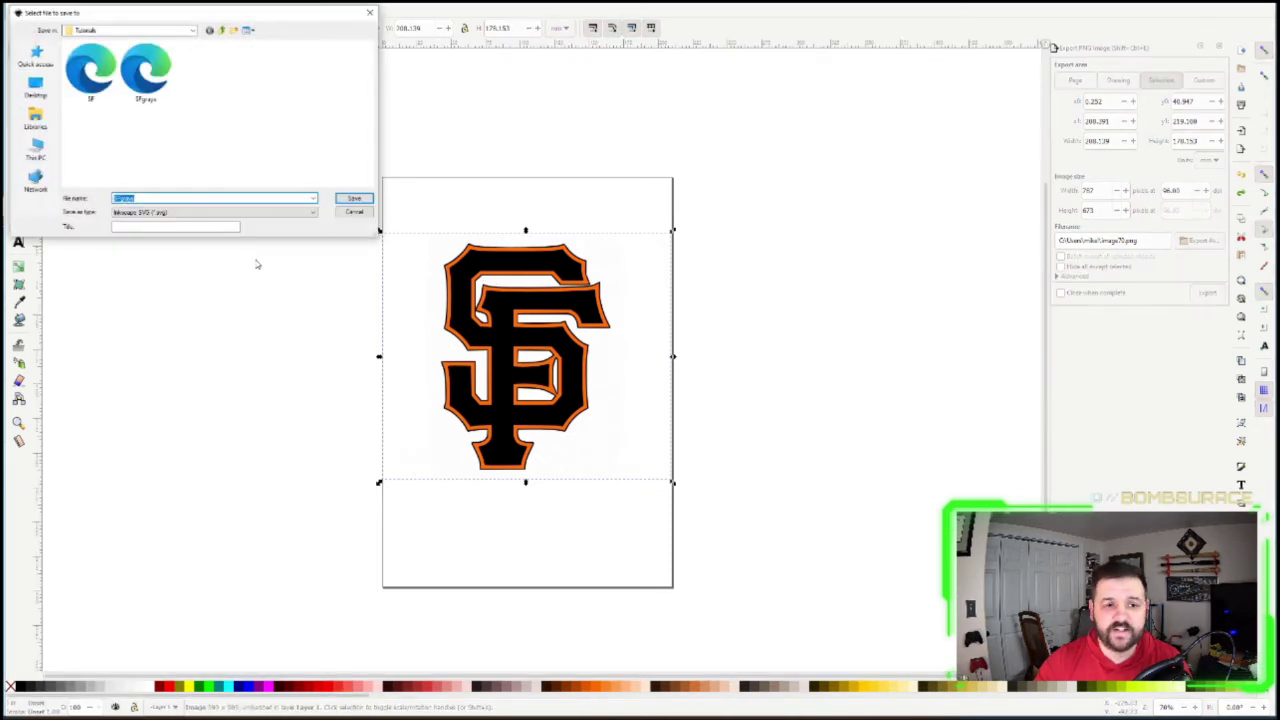
{"action": "left_click", "coordinate": [200, 213]}
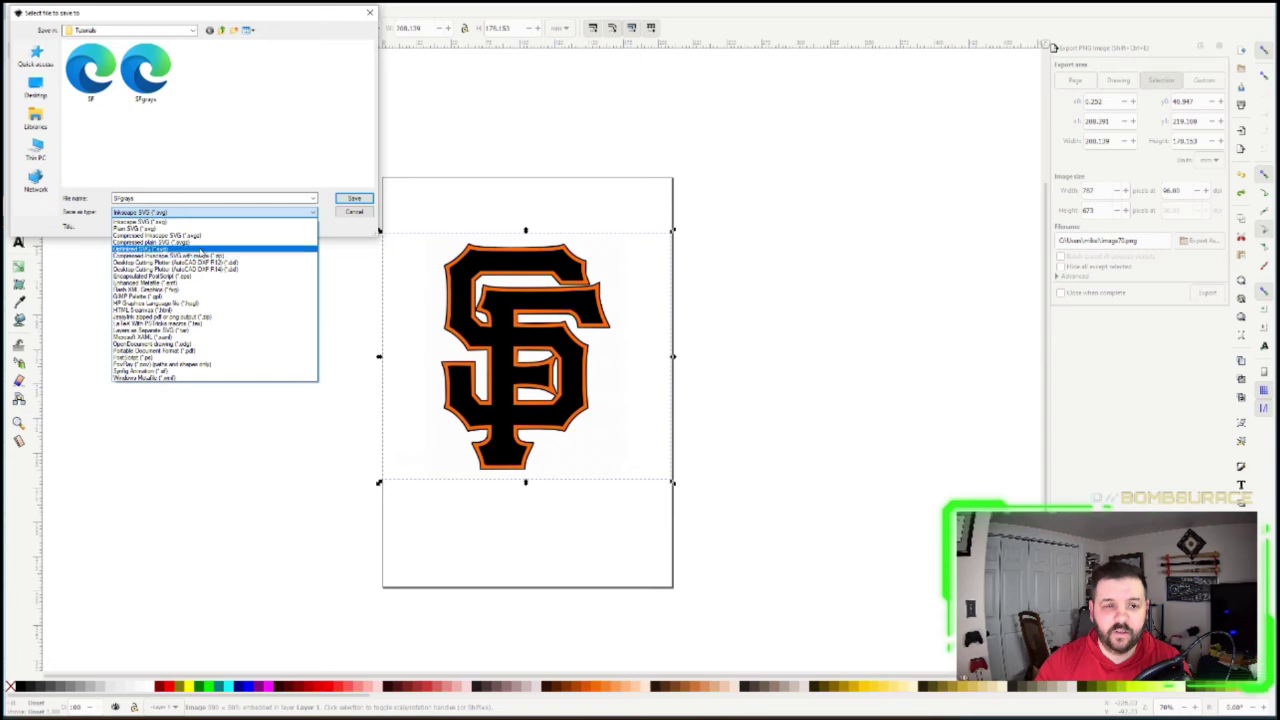
{"action": "left_click", "coordinate": [199, 231]}
{"action": "double_click", "coordinate": [145, 198]}
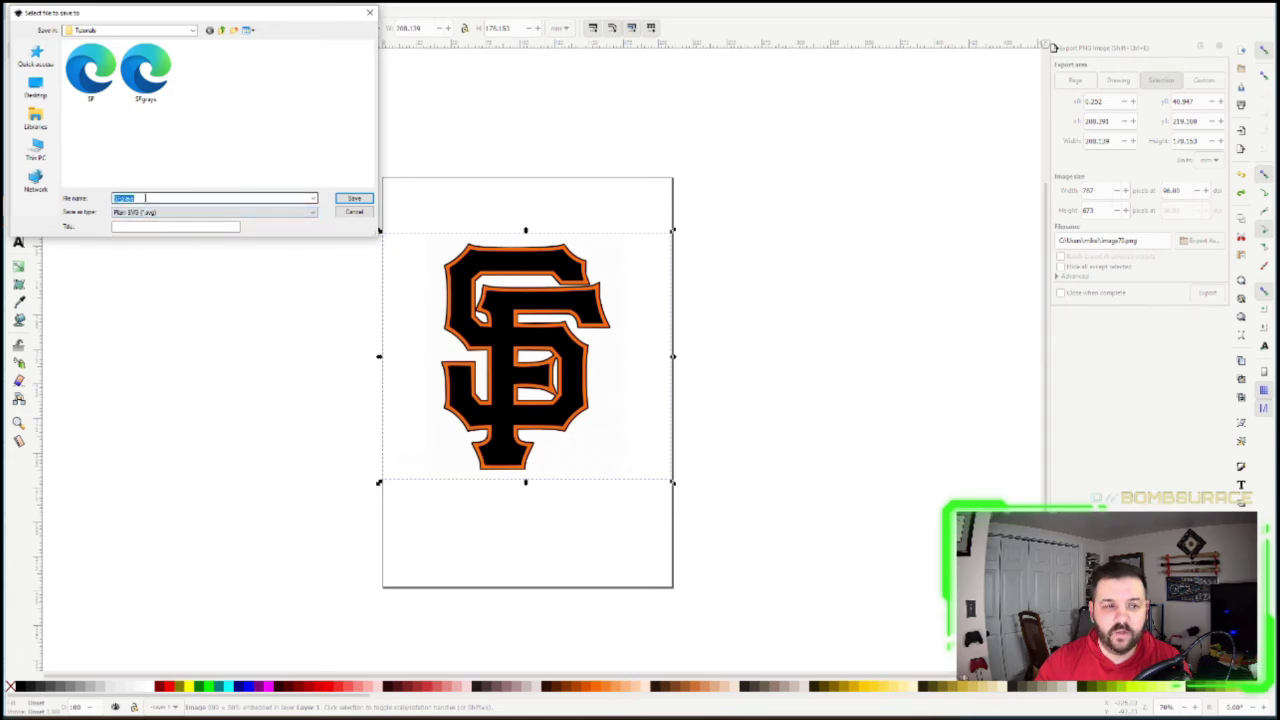
{"action": "type", "text": "SF"}
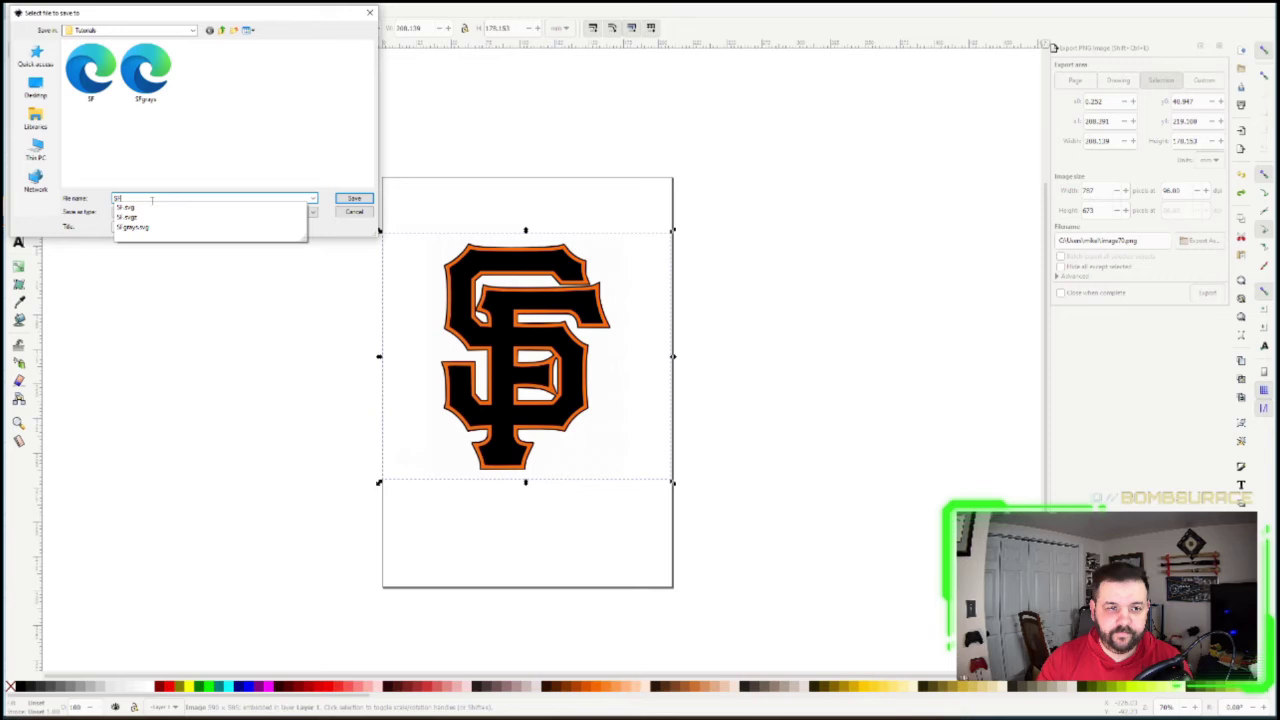
{"action": "type", "text": "dge"}
{"action": "key", "text": "Return"}
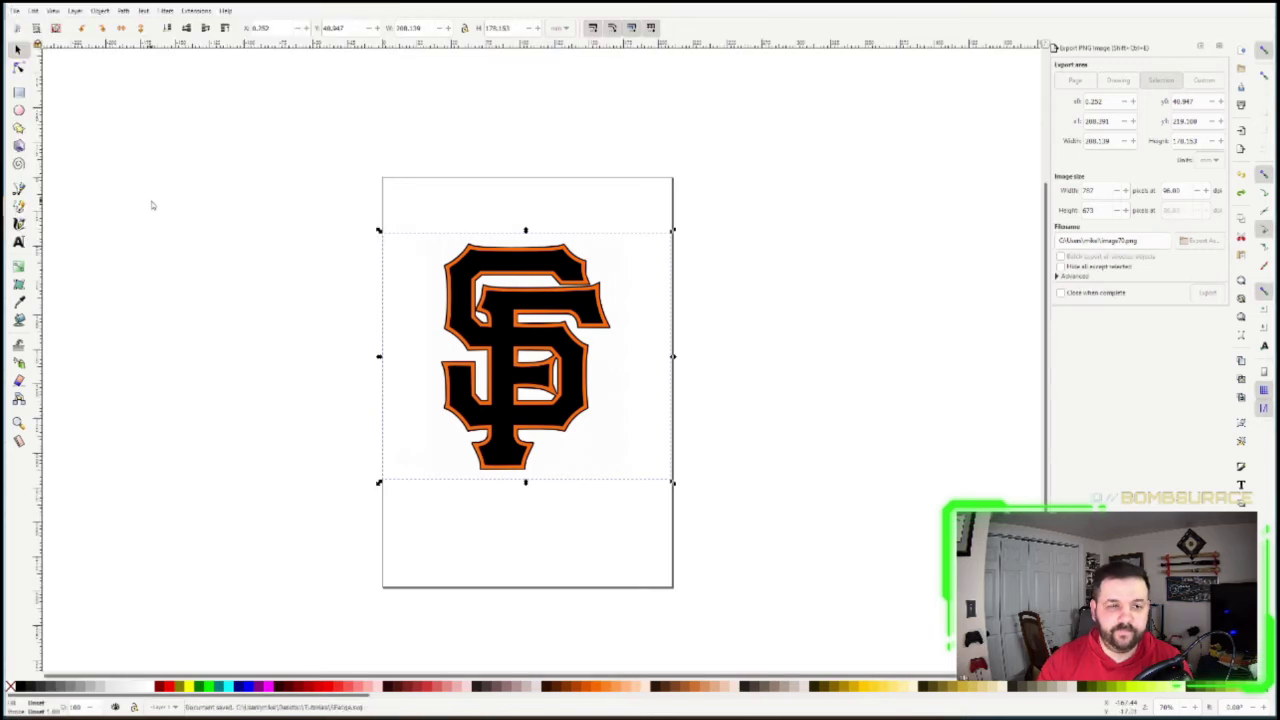
{"action": "left_click", "coordinate": [422, 160]}
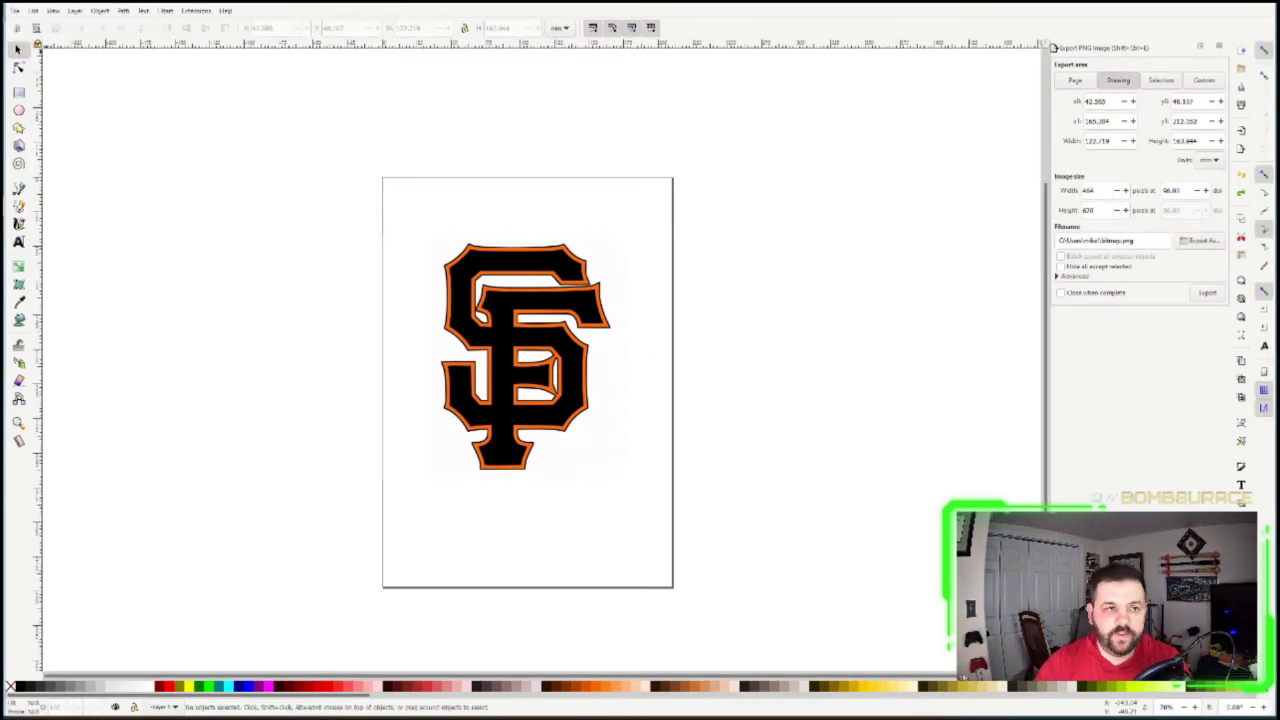
{"action": "left_click", "coordinate": [15, 10]}
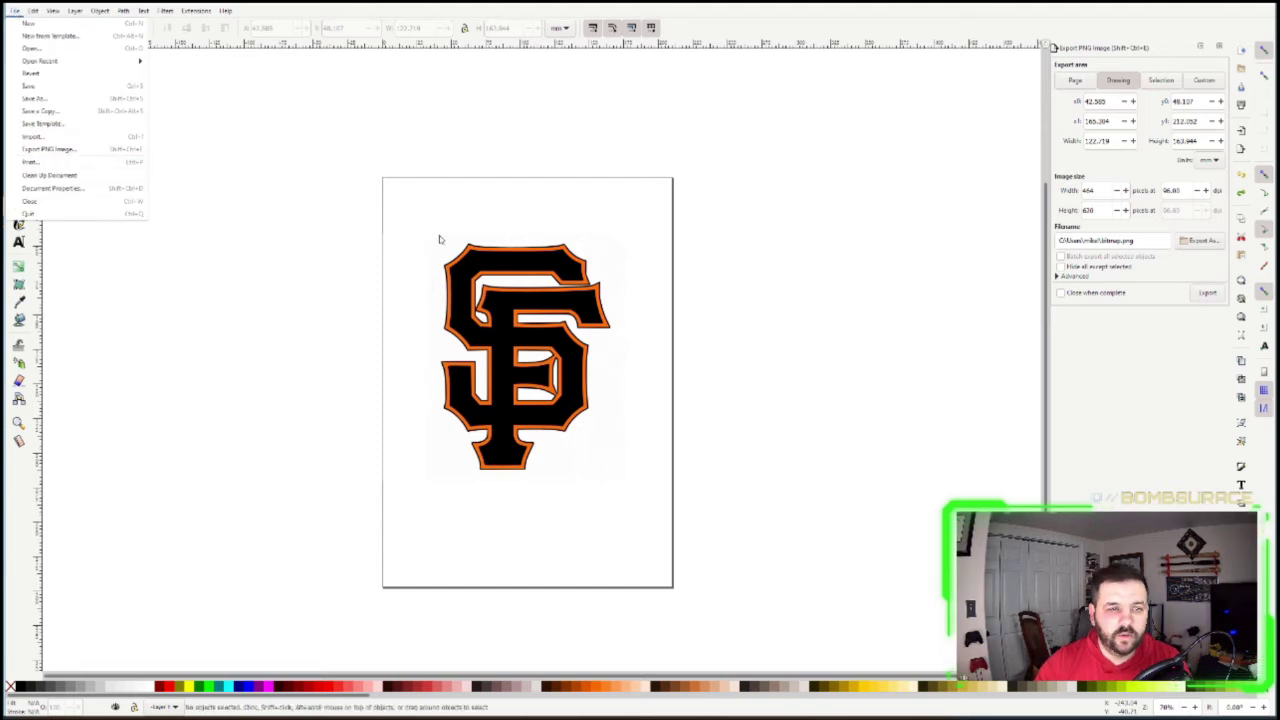
{"action": "left_click", "coordinate": [489, 257]}
Delete the SF logo, import the Oregon map image, then move it onto the page and enlarge it
{"action": "left_click", "coordinate": [489, 257]}
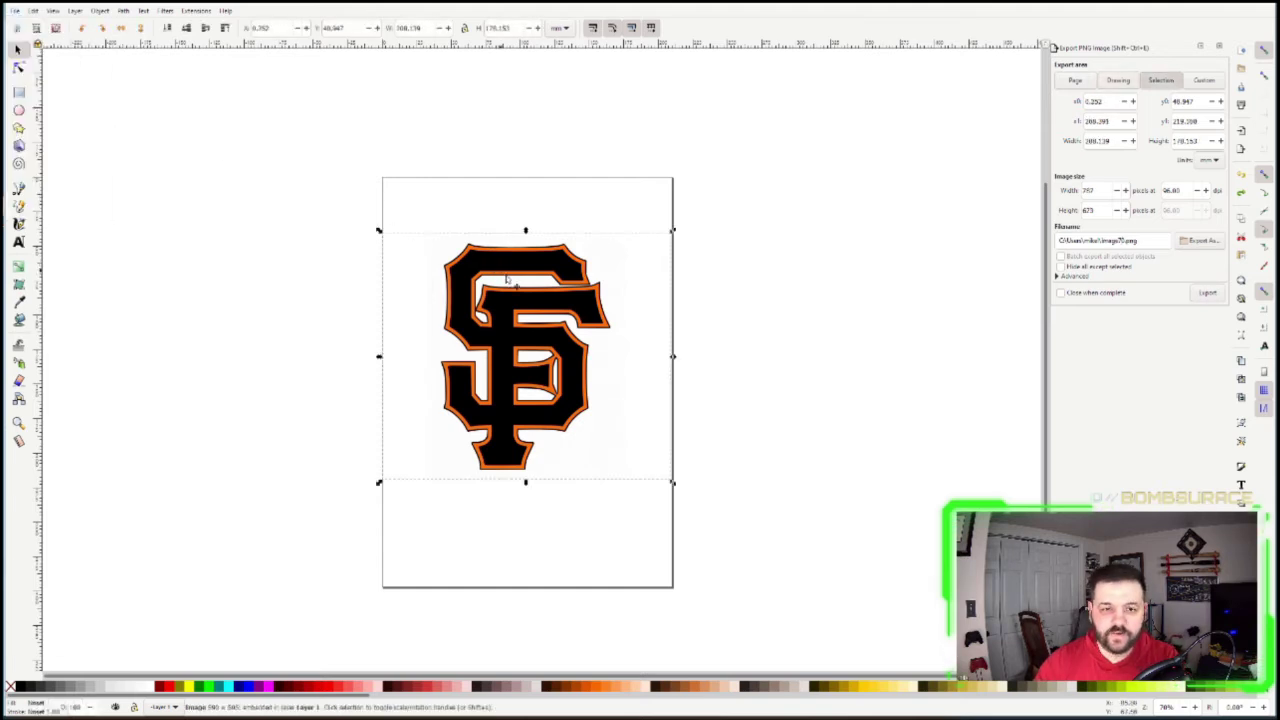
{"action": "key", "text": "Delete"}
{"action": "left_click", "coordinate": [15, 10]}
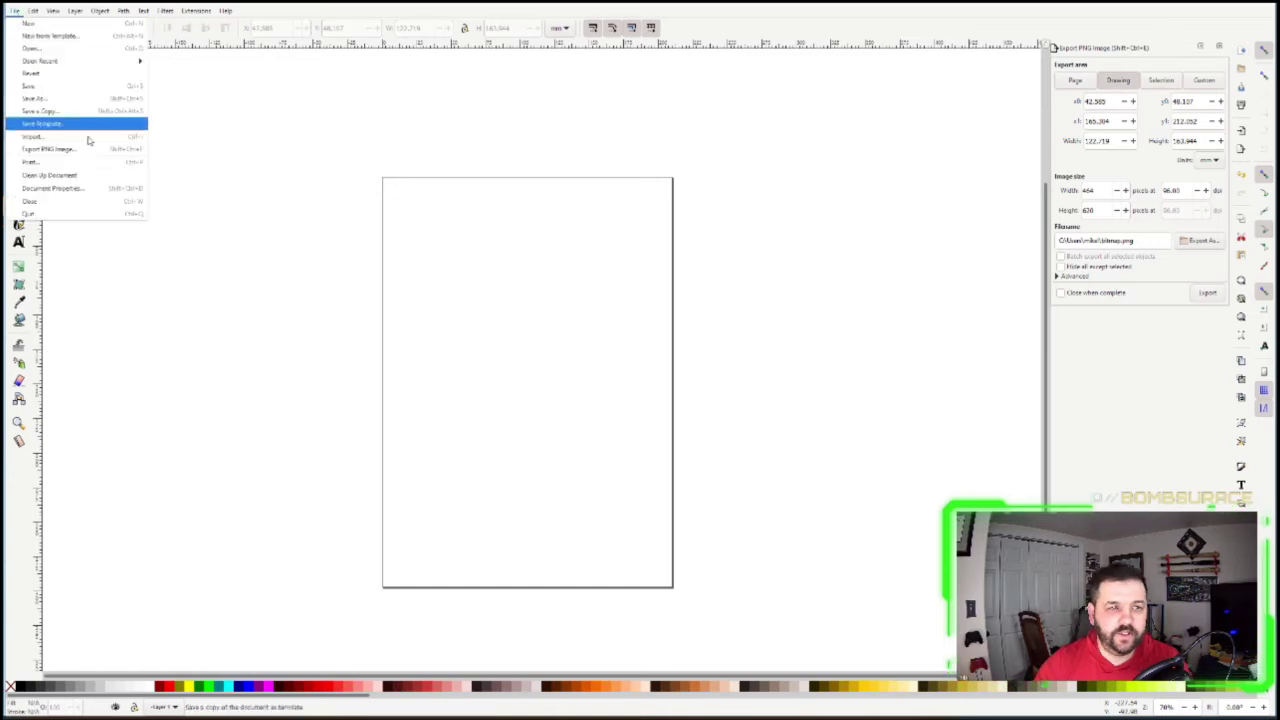
{"action": "left_click", "coordinate": [83, 140]}
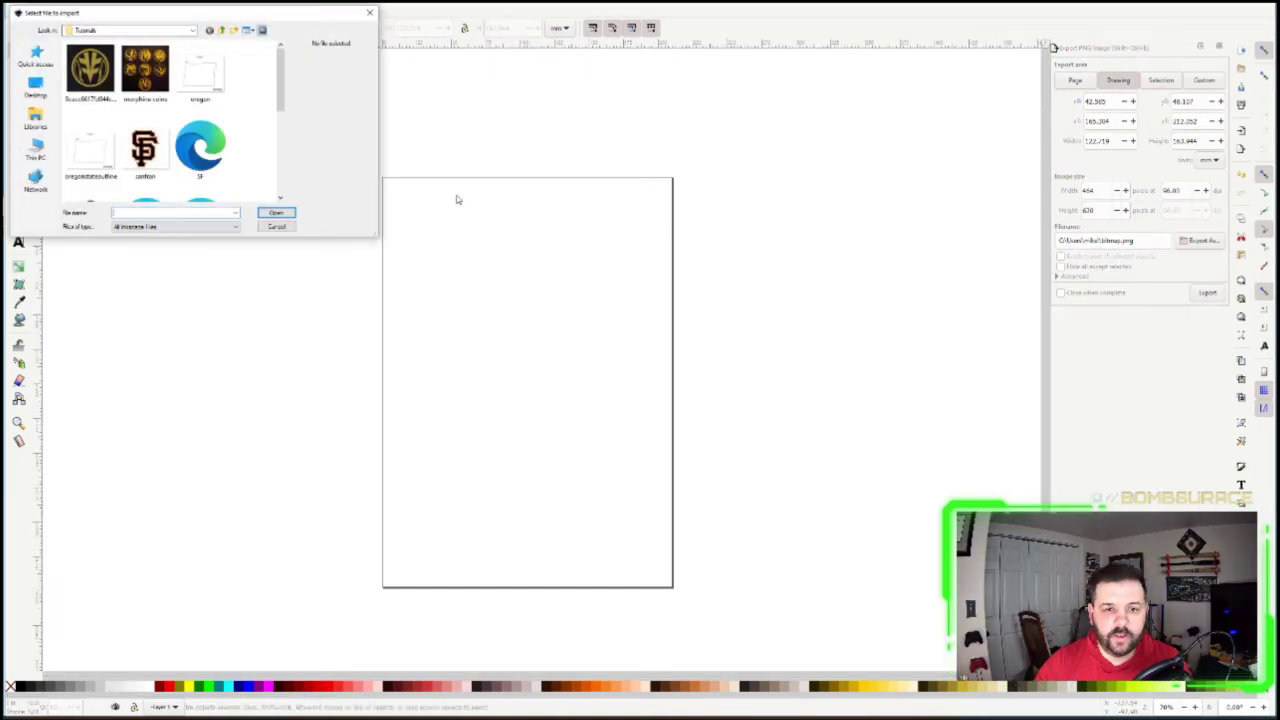
{"action": "key", "text": "Up"}
{"action": "key", "text": "Return"}
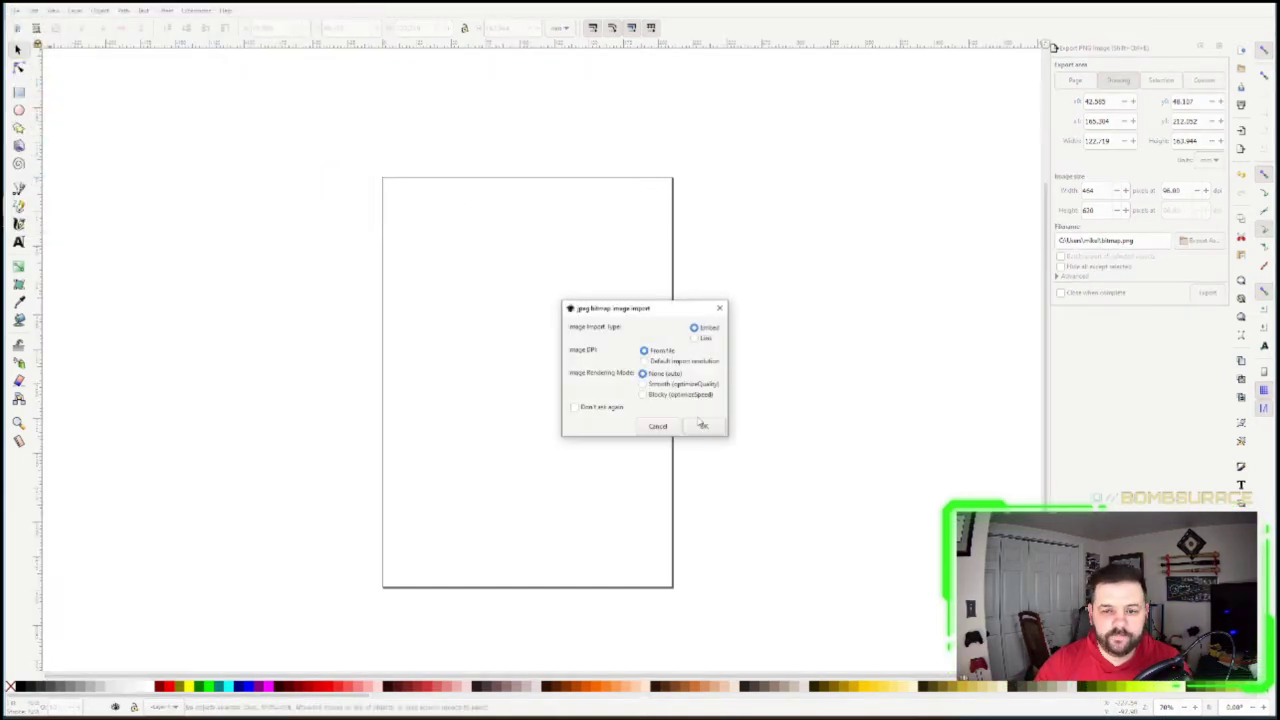
{"action": "left_click", "coordinate": [700, 427]}
{"action": "left_click_drag", "start_coordinate": [640, 304], "coordinate": [545, 298]}
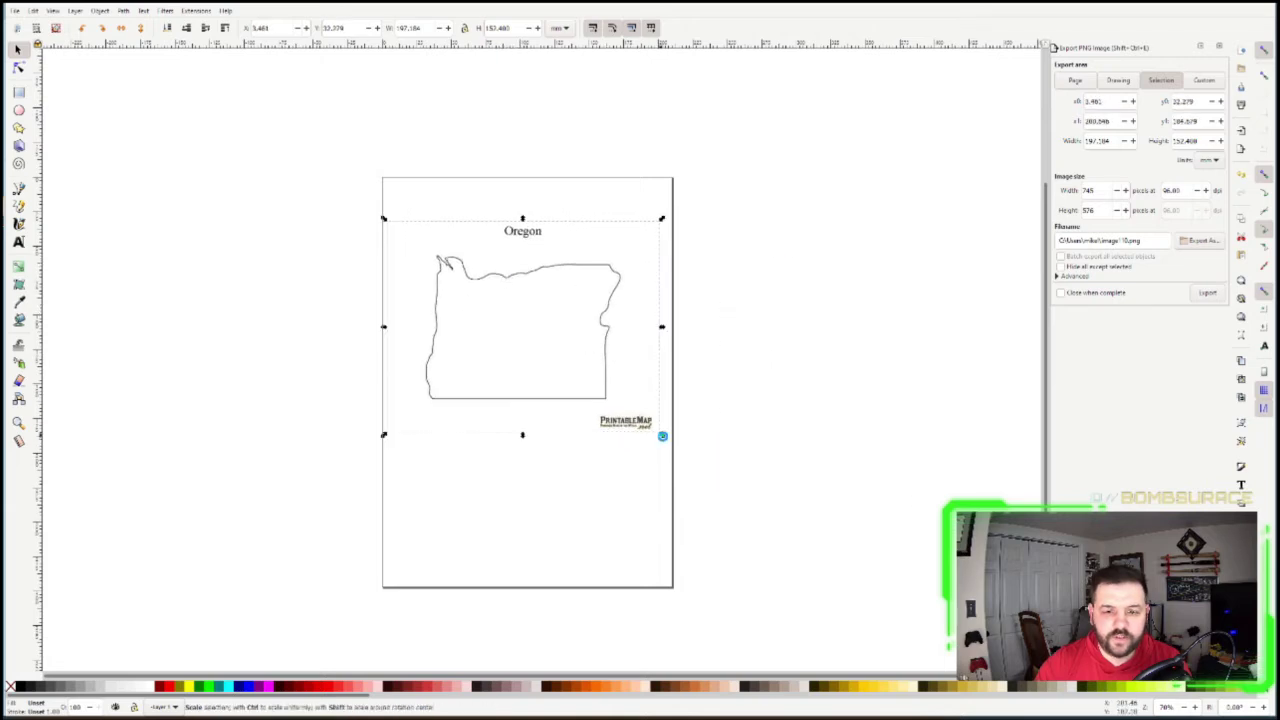
{"action": "left_click_drag", "start_coordinate": [663, 434], "coordinate": [704, 454]}
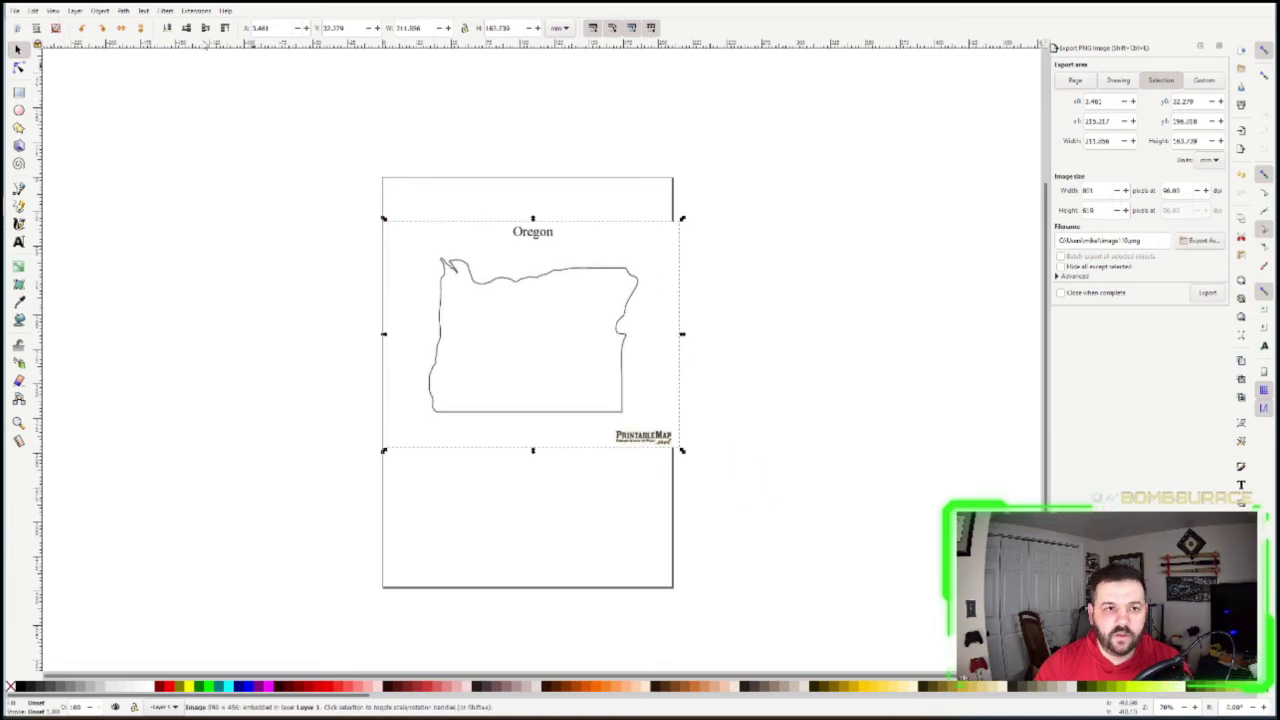
Trace the Oregon map into a vector outline with Trace Bitmap
{"action": "left_click", "coordinate": [125, 11]}
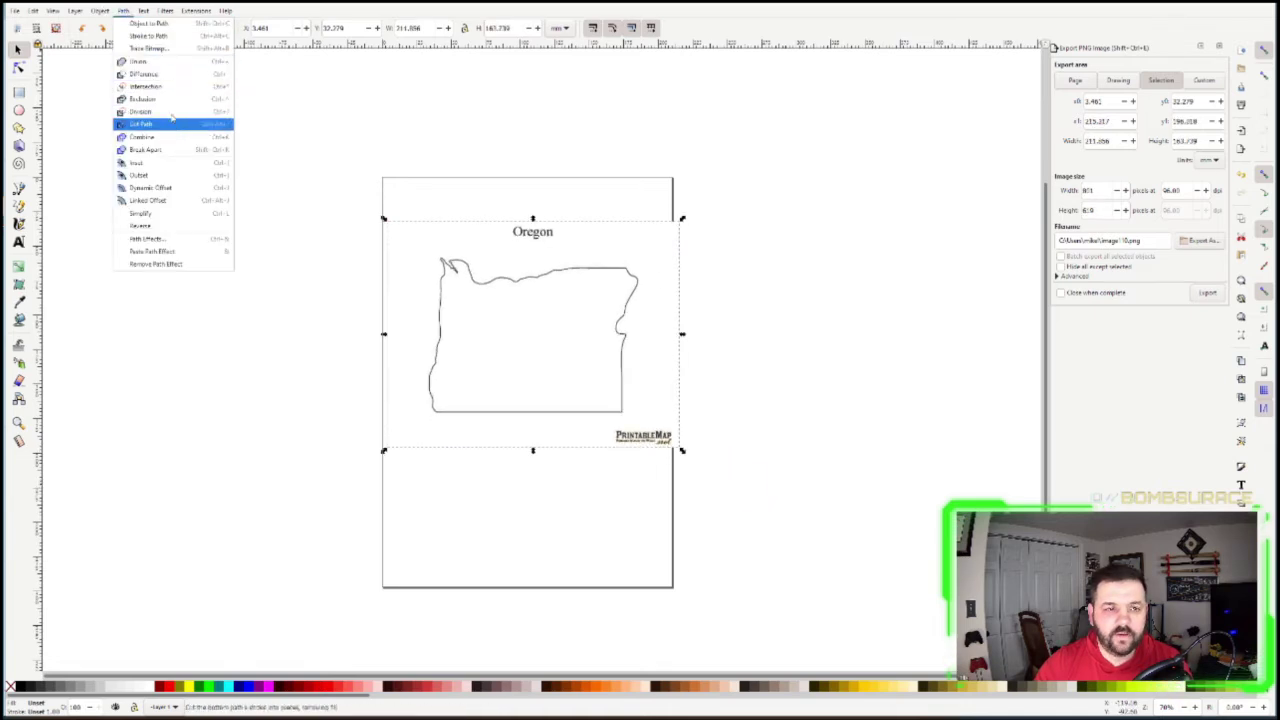
{"action": "left_click", "coordinate": [158, 50]}
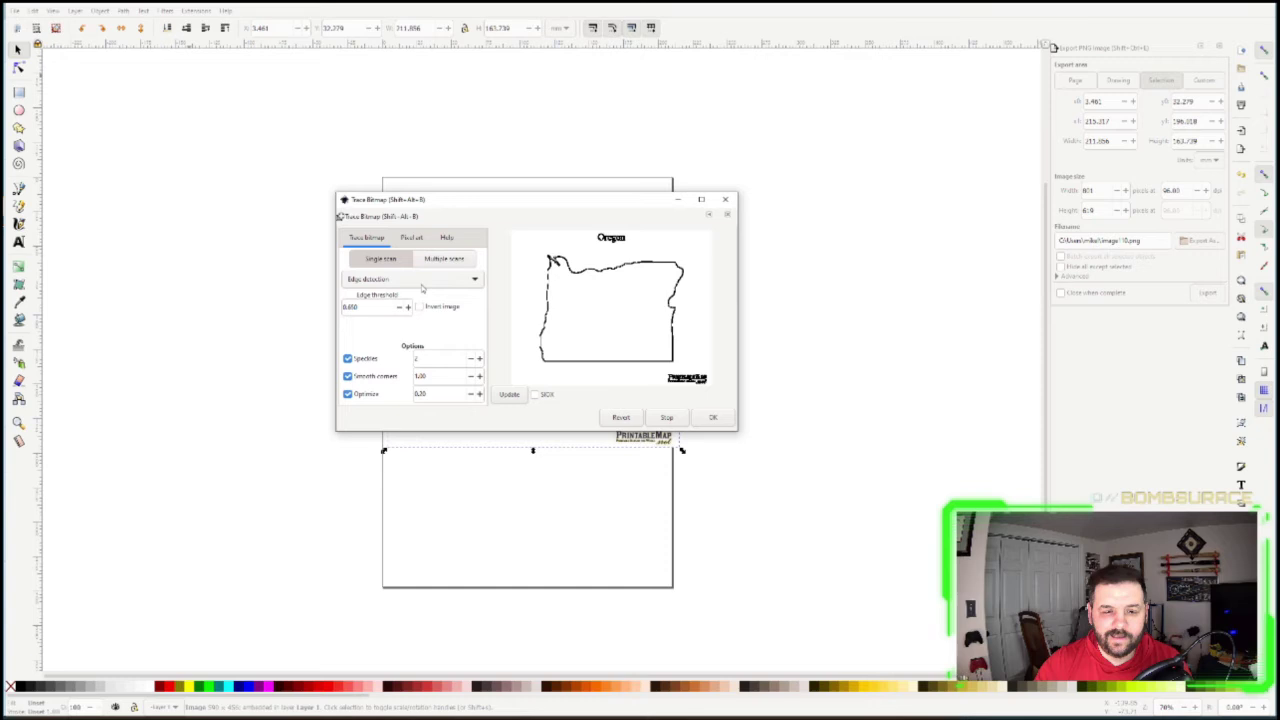
{"action": "left_click", "coordinate": [713, 418]}
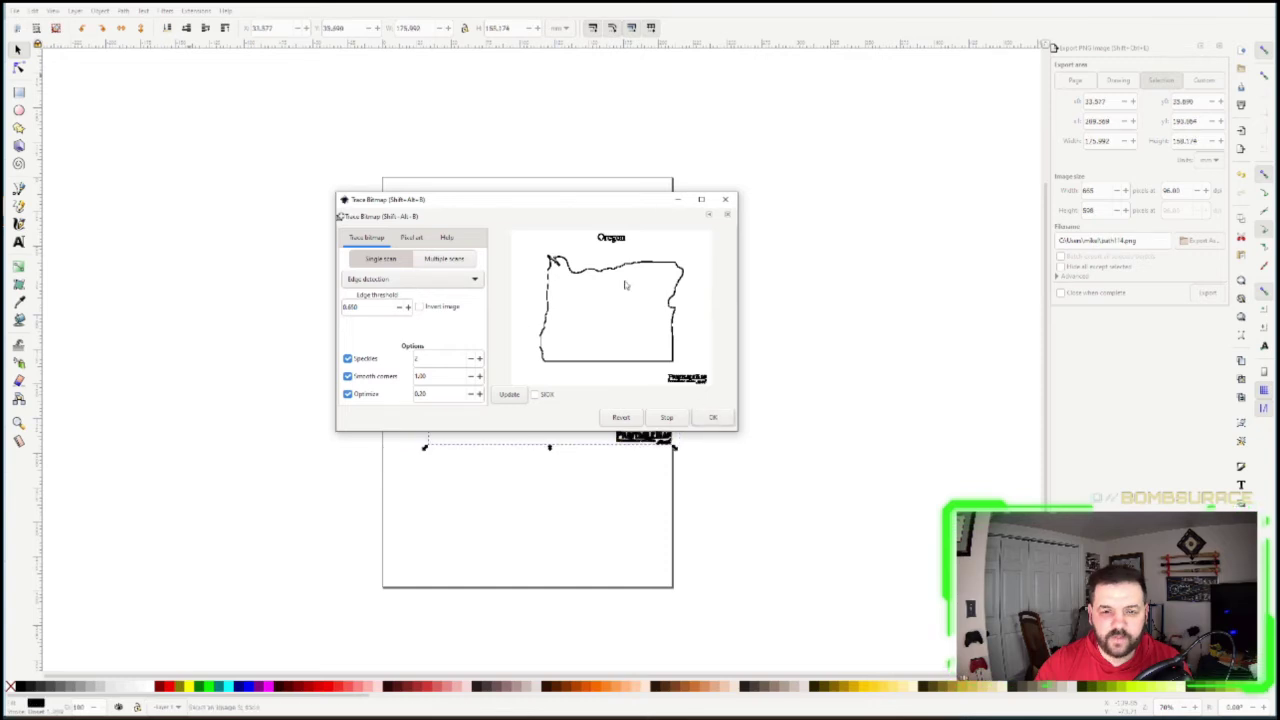
{"action": "left_click", "coordinate": [725, 199]}
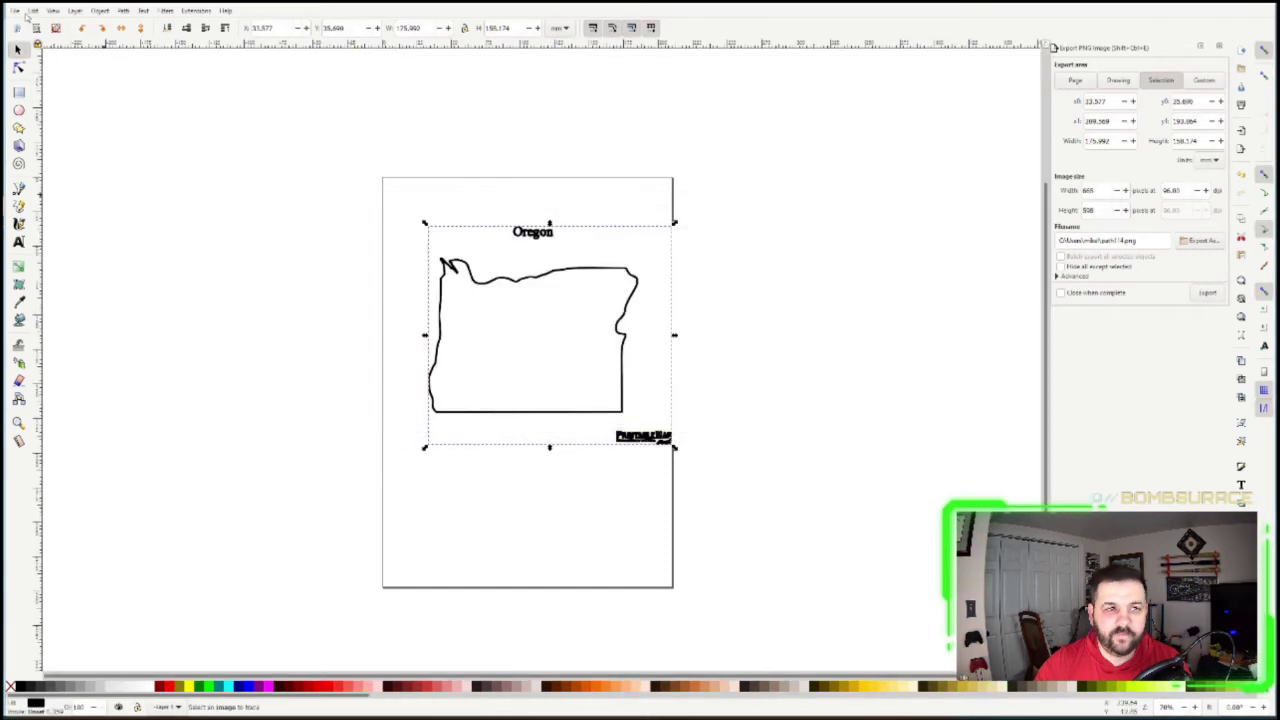
Save the document as 'OregonState' SVG
{"action": "left_click", "coordinate": [14, 10]}
{"action": "left_click", "coordinate": [53, 104]}
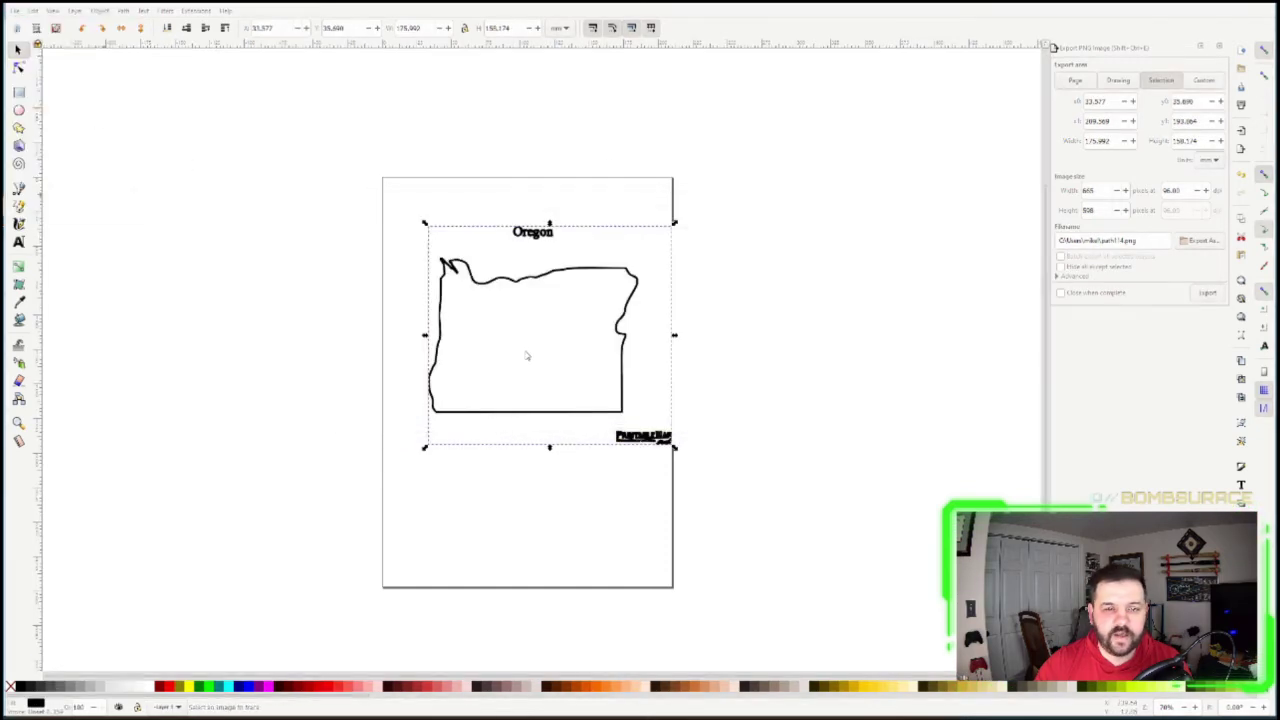
{"action": "type", "text": "Oreg"}
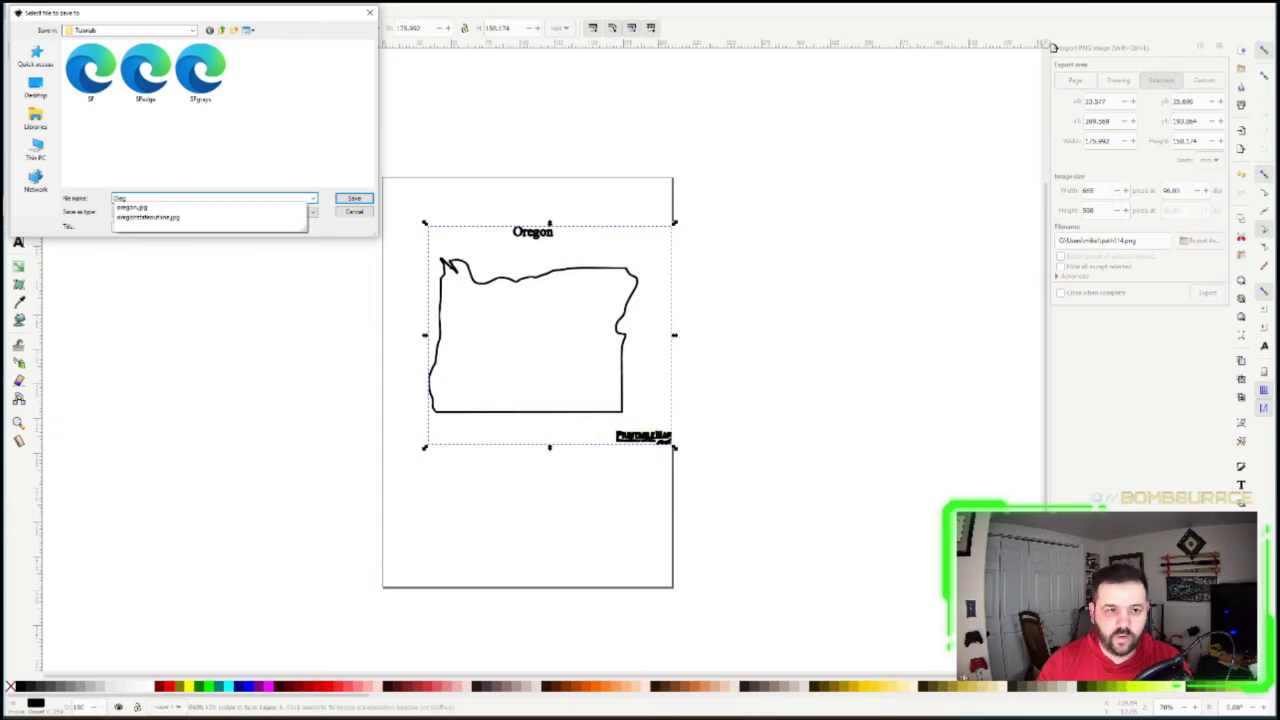
{"action": "type", "text": "onState"}
{"action": "key", "text": "Return"}
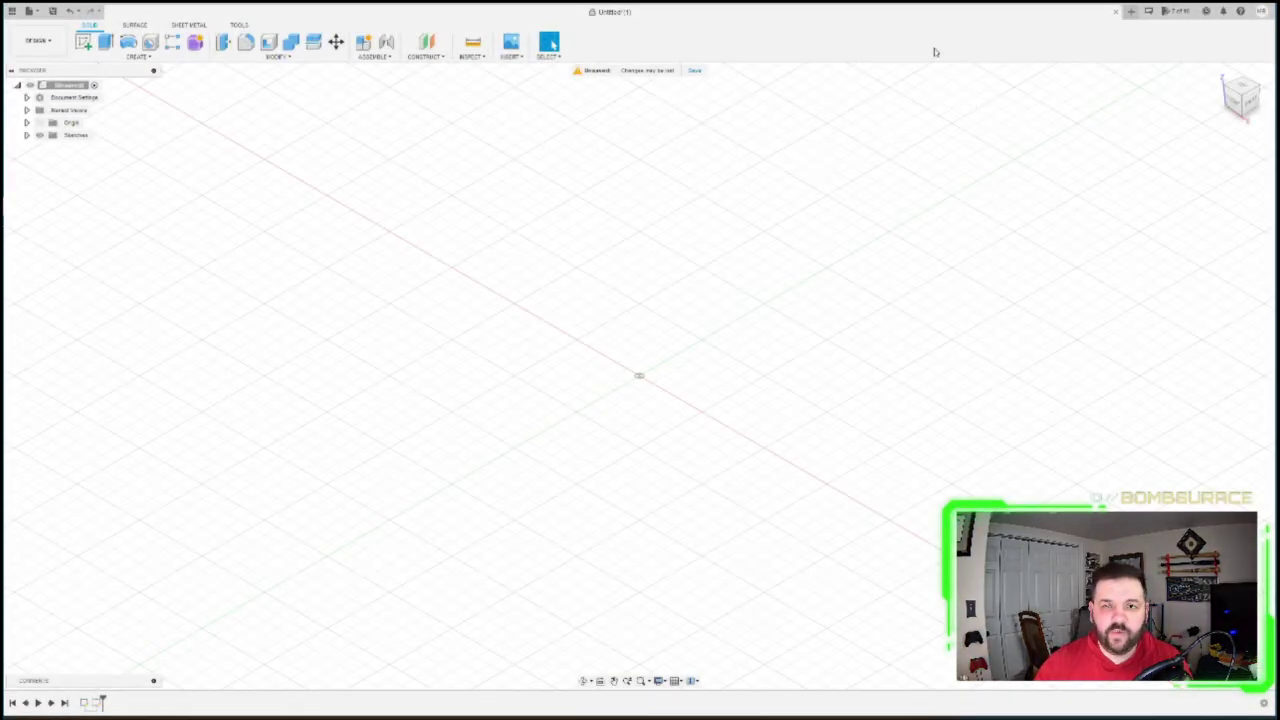
In Fusion 360, switch to top view and start a new sketch on the horizontal origin plane
{"action": "left_click", "coordinate": [29, 10]}
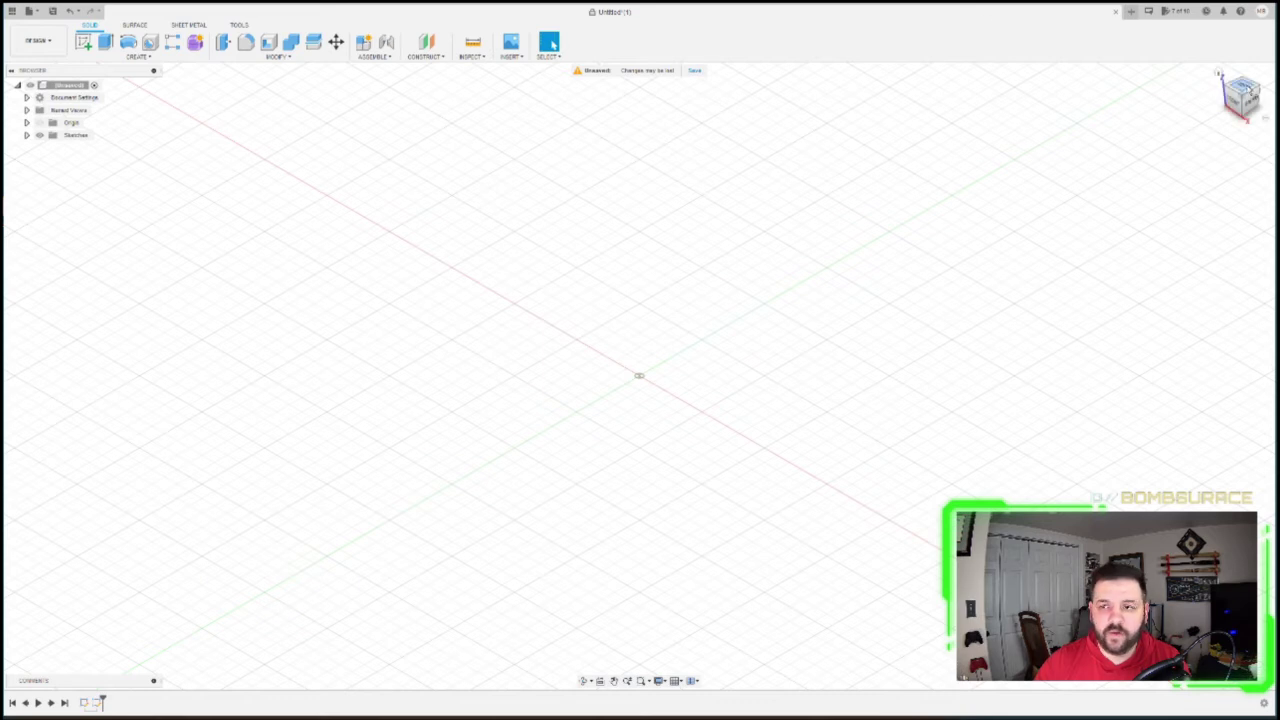
{"action": "left_click", "coordinate": [1243, 87]}
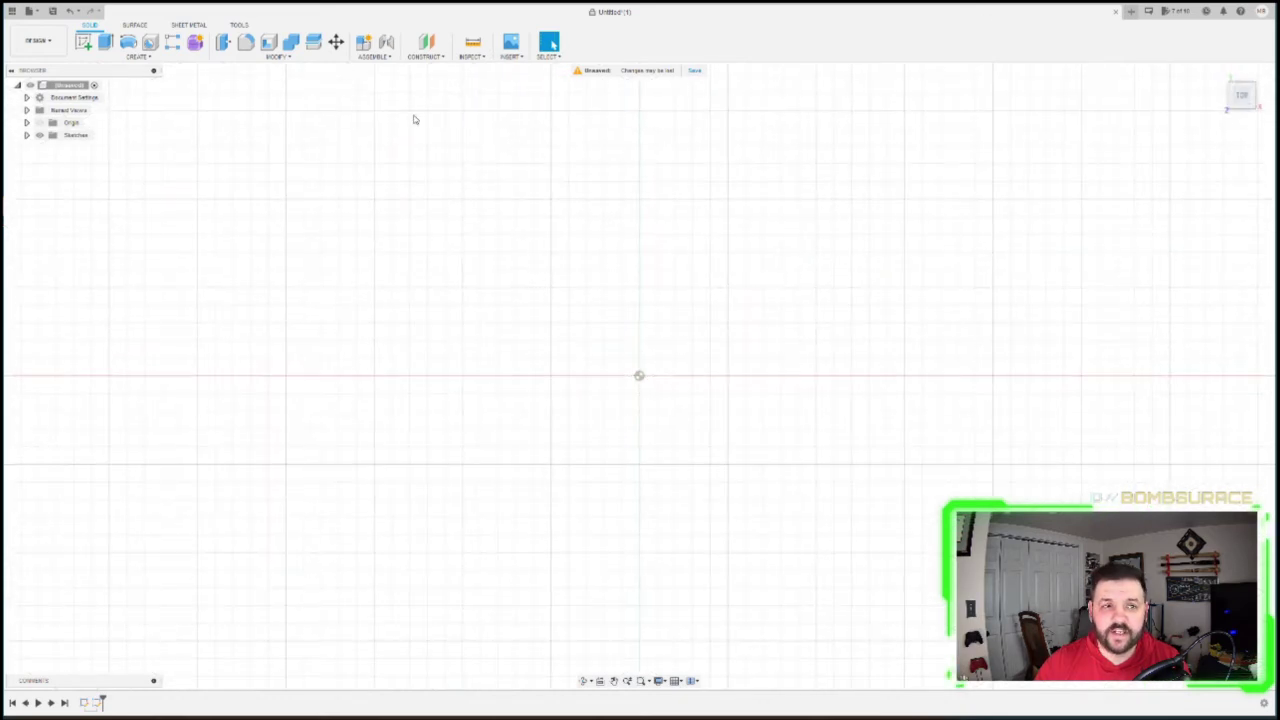
{"action": "left_click", "coordinate": [83, 43]}
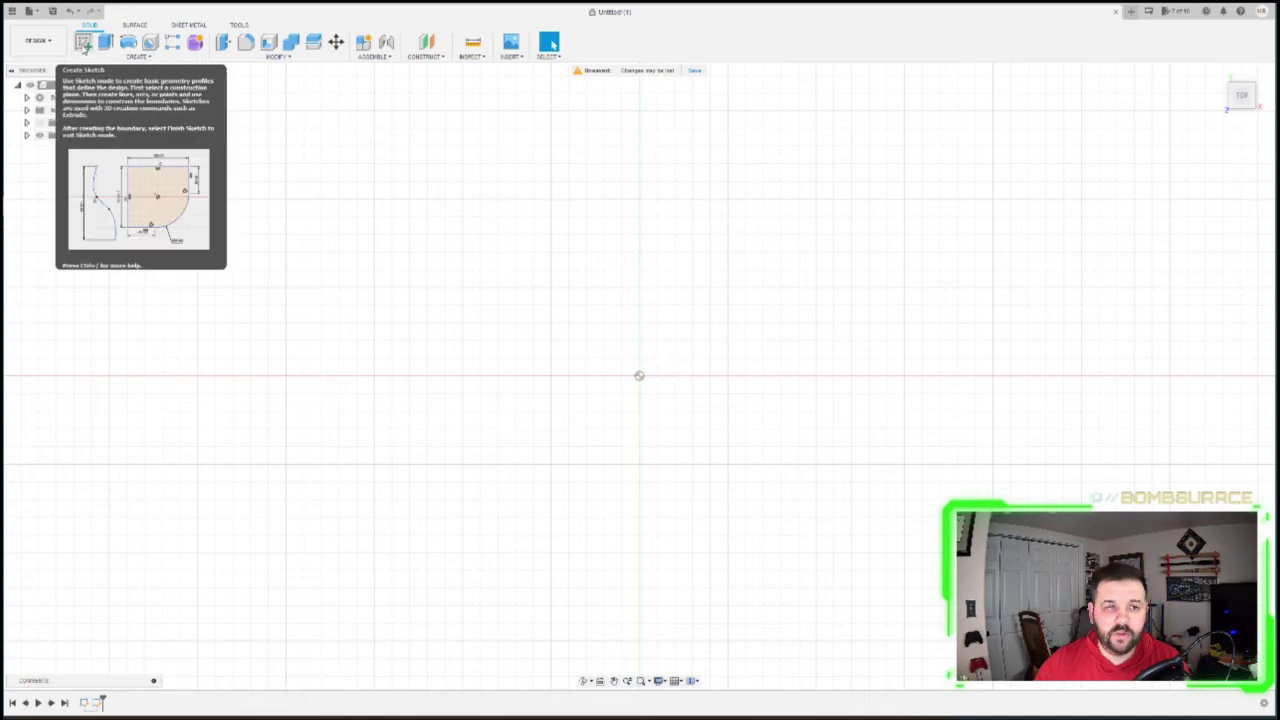
{"action": "left_click", "coordinate": [83, 43]}
{"action": "left_click", "coordinate": [671, 356]}
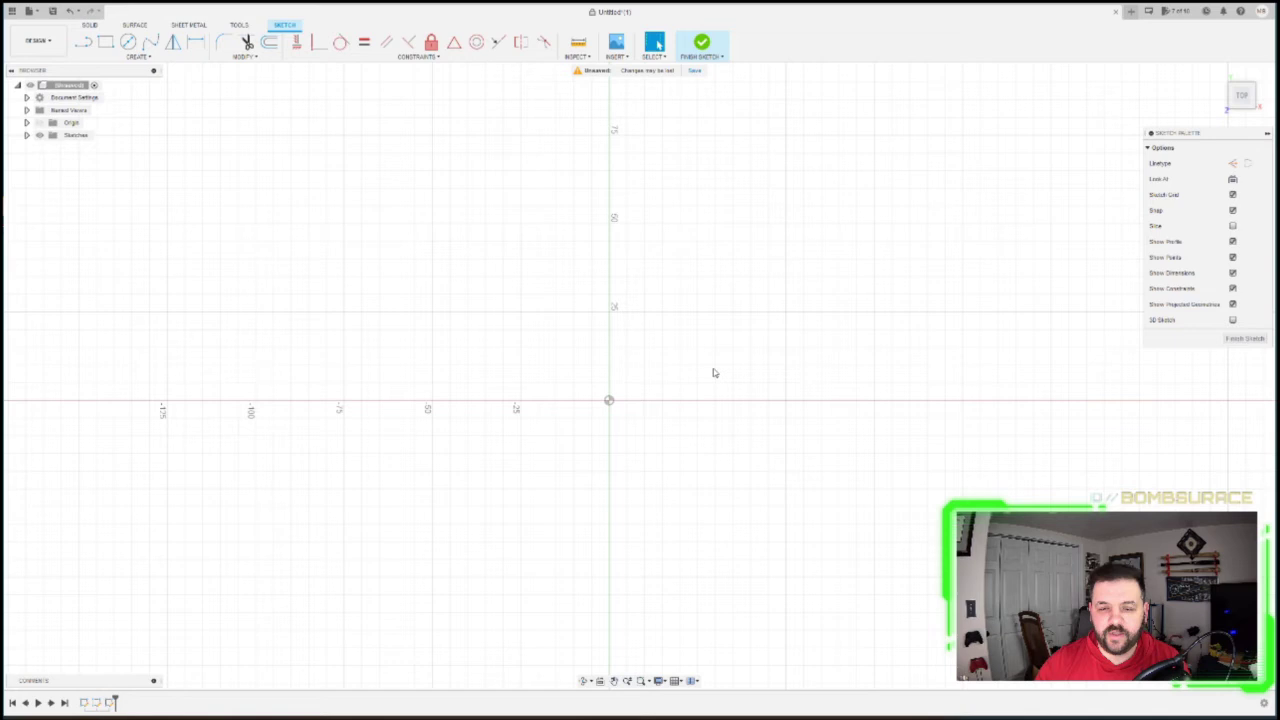
Draw a 230 × 230 mm two-point rectangle from the origin
{"action": "left_click", "coordinate": [105, 42]}
{"action": "left_click", "coordinate": [609, 401]}
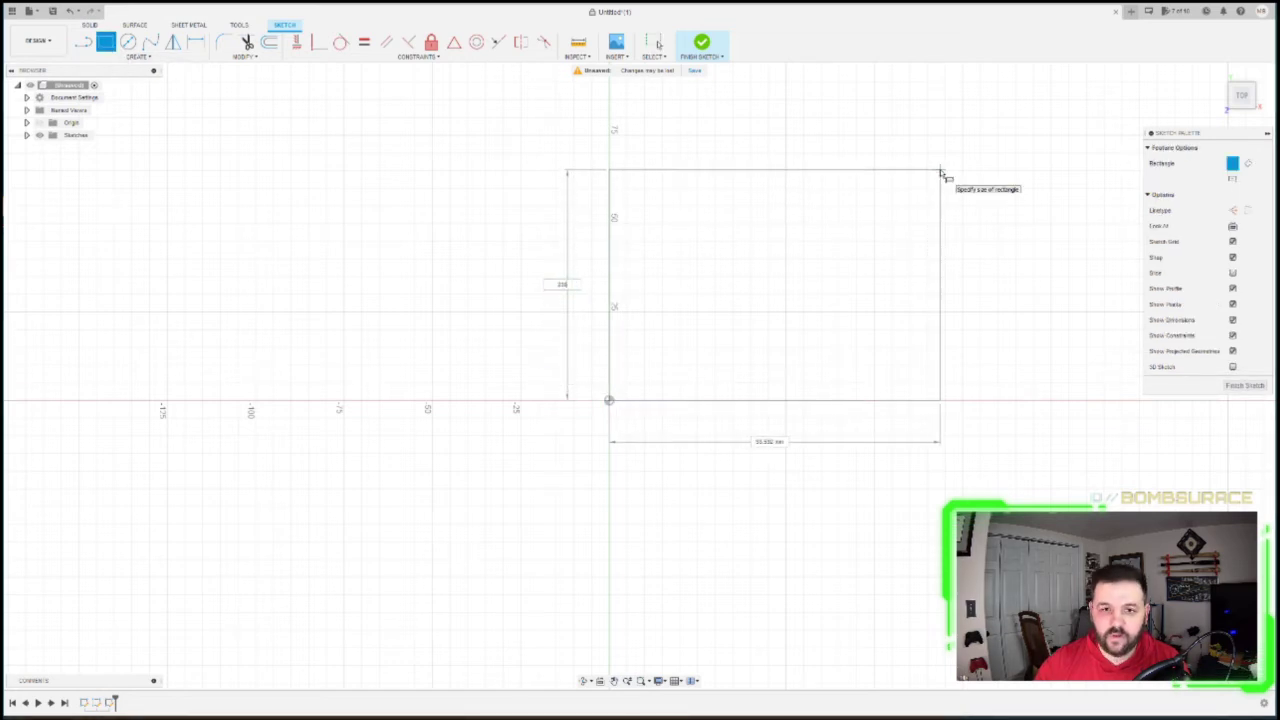
{"action": "key", "text": "Tab"}
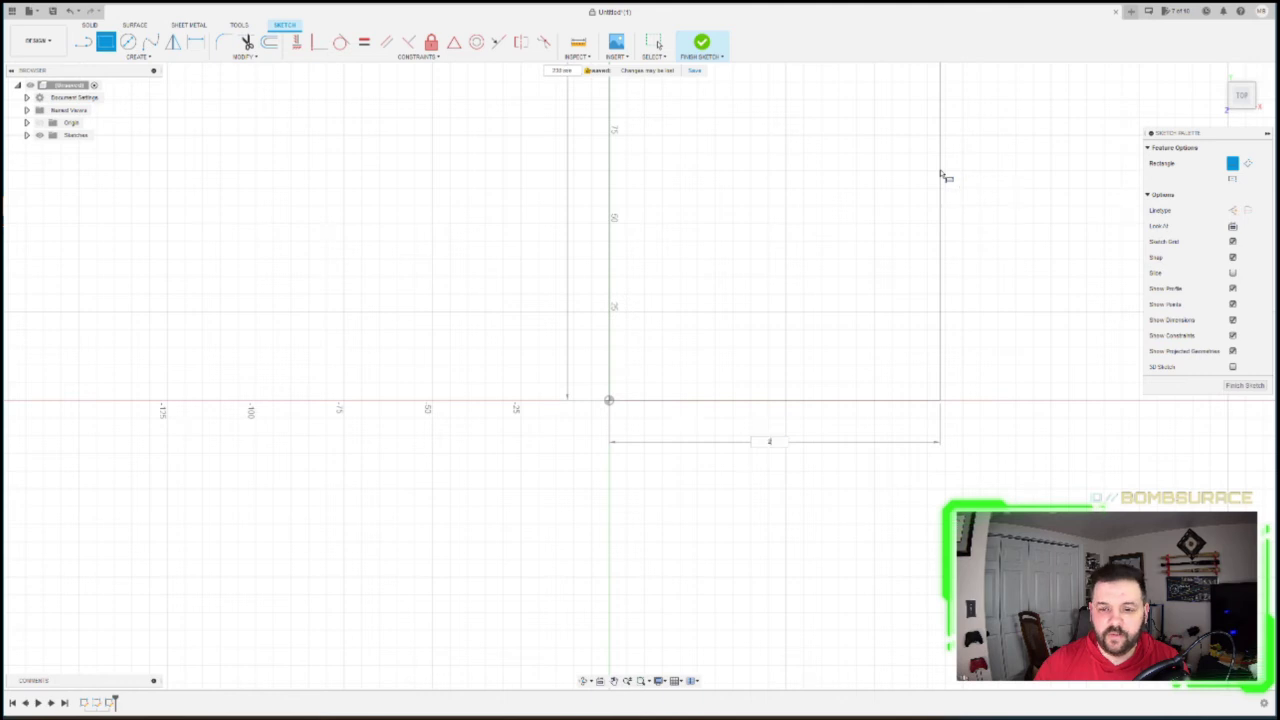
{"action": "key", "text": "Return"}
{"action": "key", "text": "Escape"}
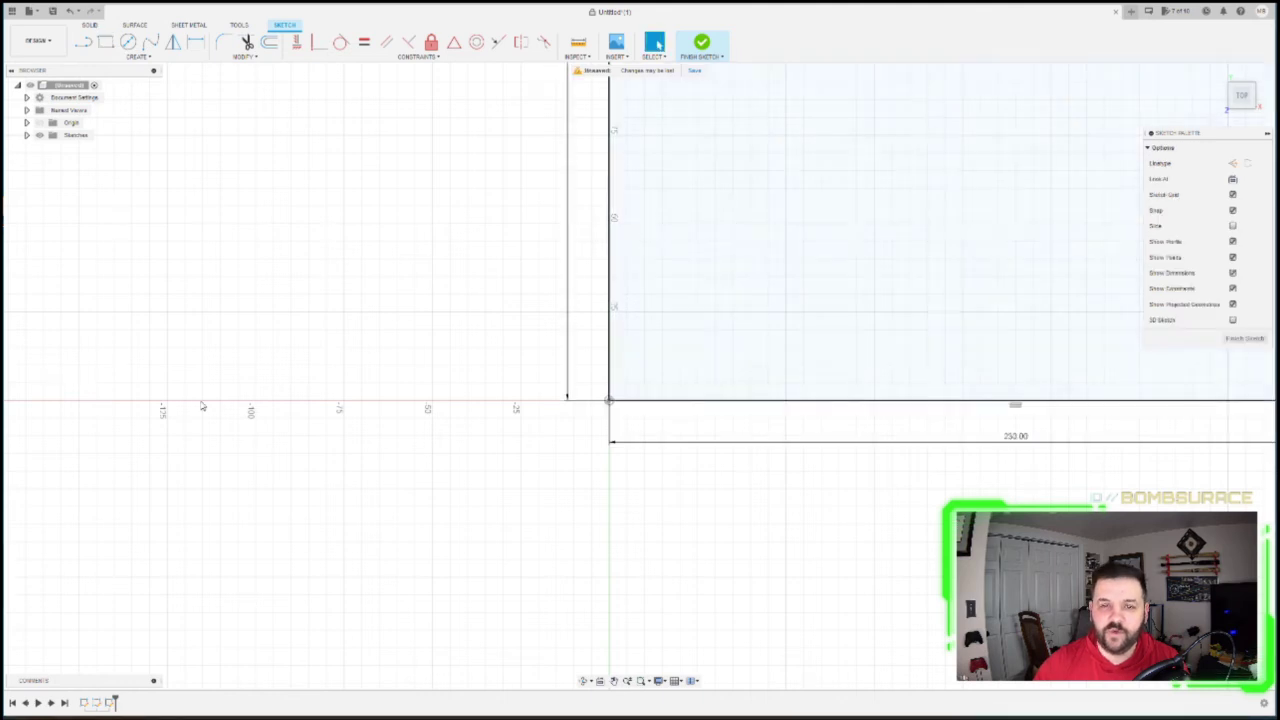
{"action": "scroll", "coordinate": [197, 405], "scroll_direction": "down", "scroll_amount": 3}
{"action": "scroll", "coordinate": [623, 343], "scroll_direction": "up", "scroll_amount": 3}
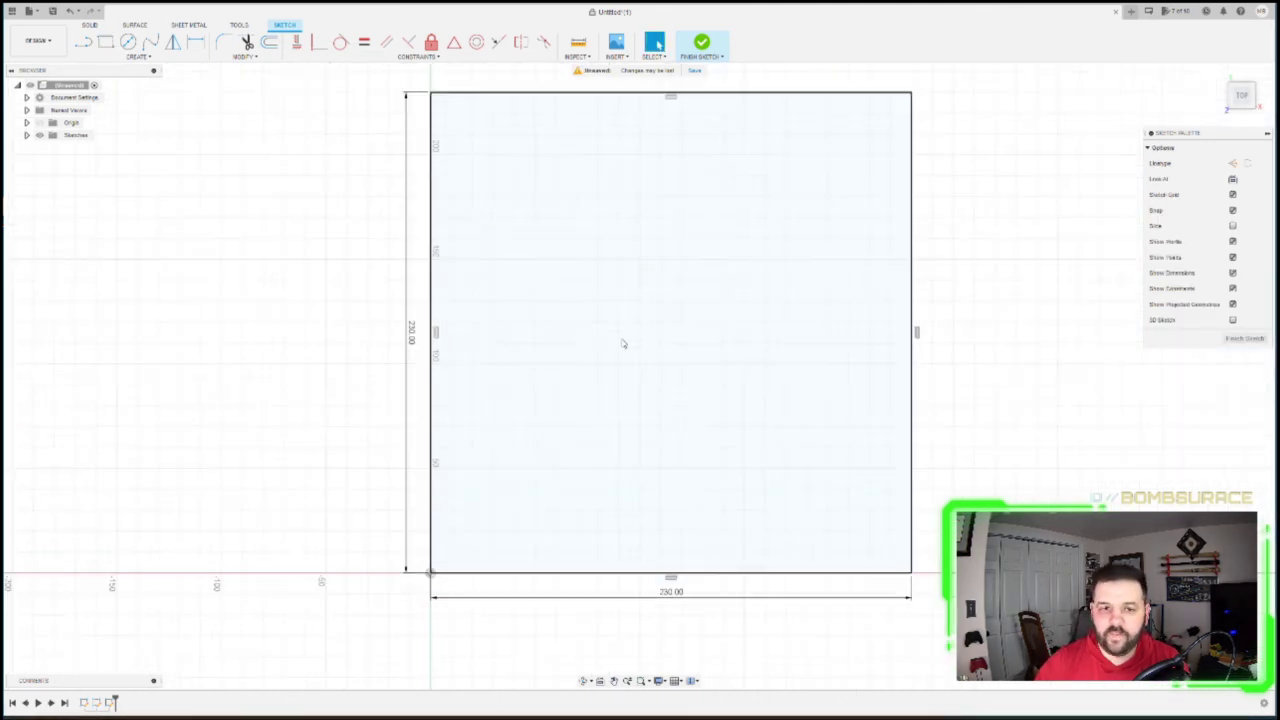
{"action": "scroll", "coordinate": [986, 271], "scroll_direction": "up", "scroll_amount": 1}
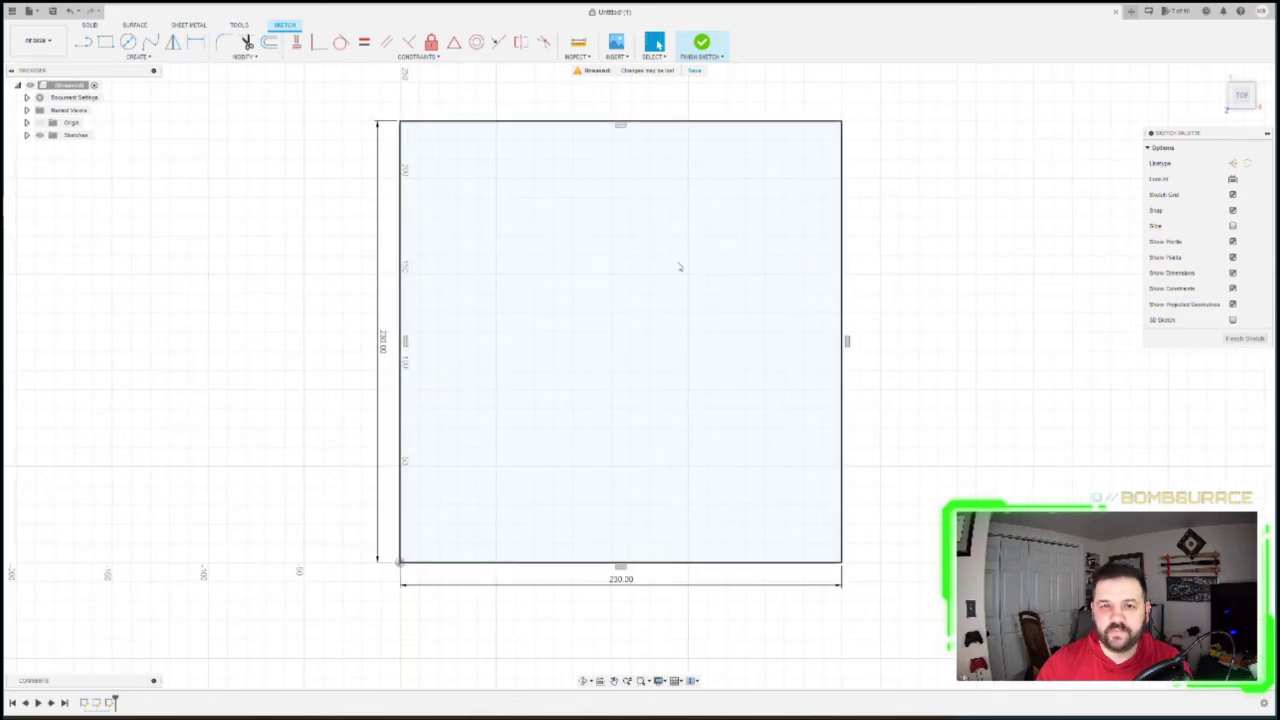
Insert the Oregon outline SVG from this computer into the sketch
{"action": "left_click", "coordinate": [618, 60]}
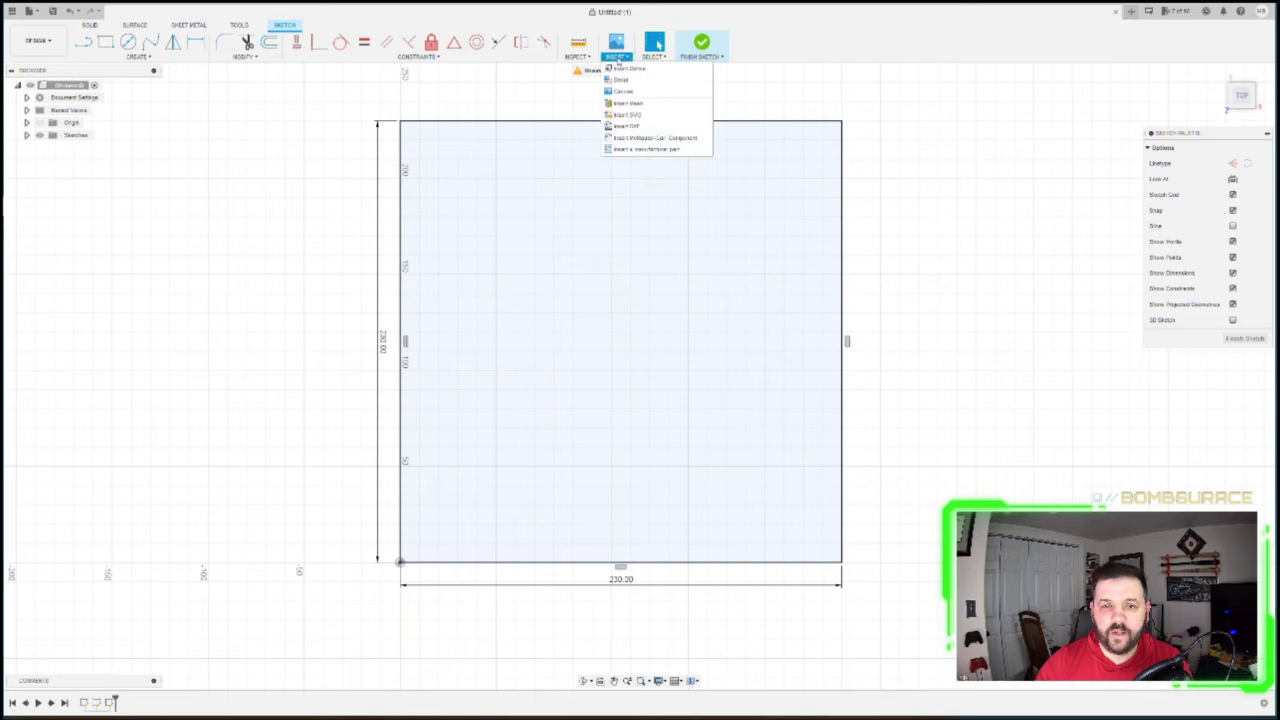
{"action": "left_click", "coordinate": [619, 61]}
{"action": "left_click", "coordinate": [610, 47]}
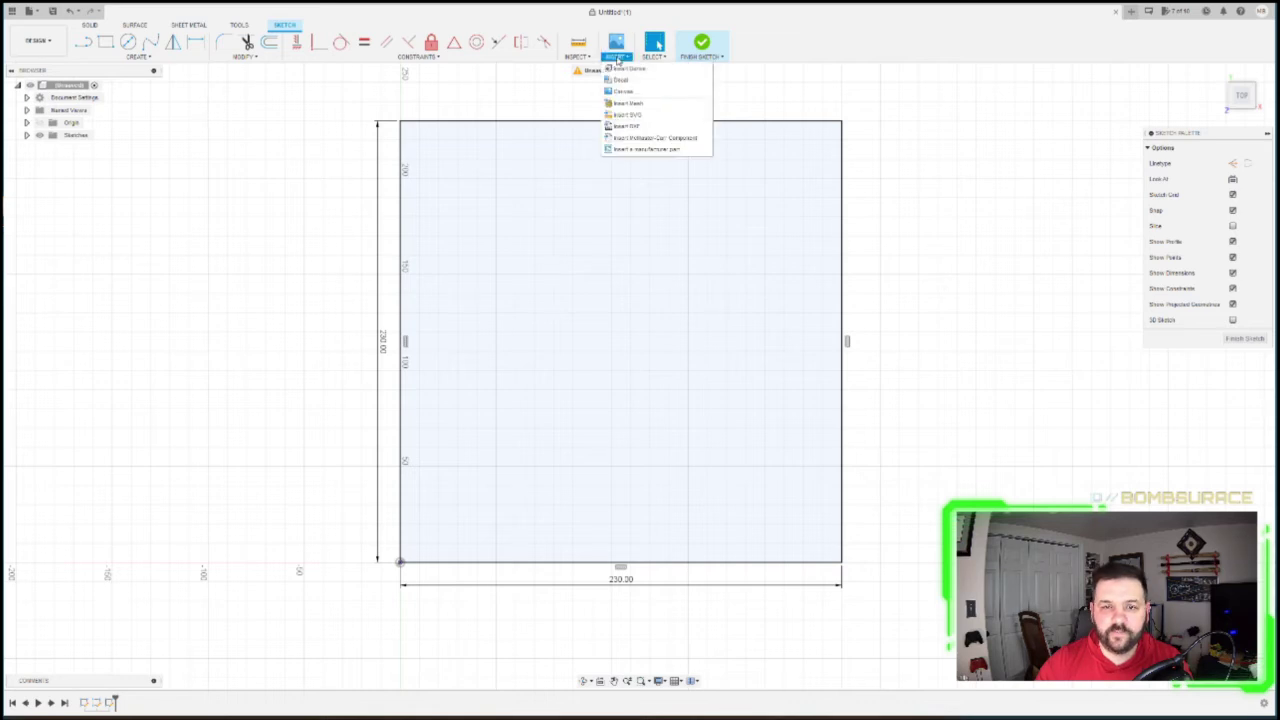
{"action": "left_click", "coordinate": [646, 116]}
{"action": "left_click", "coordinate": [510, 455]}
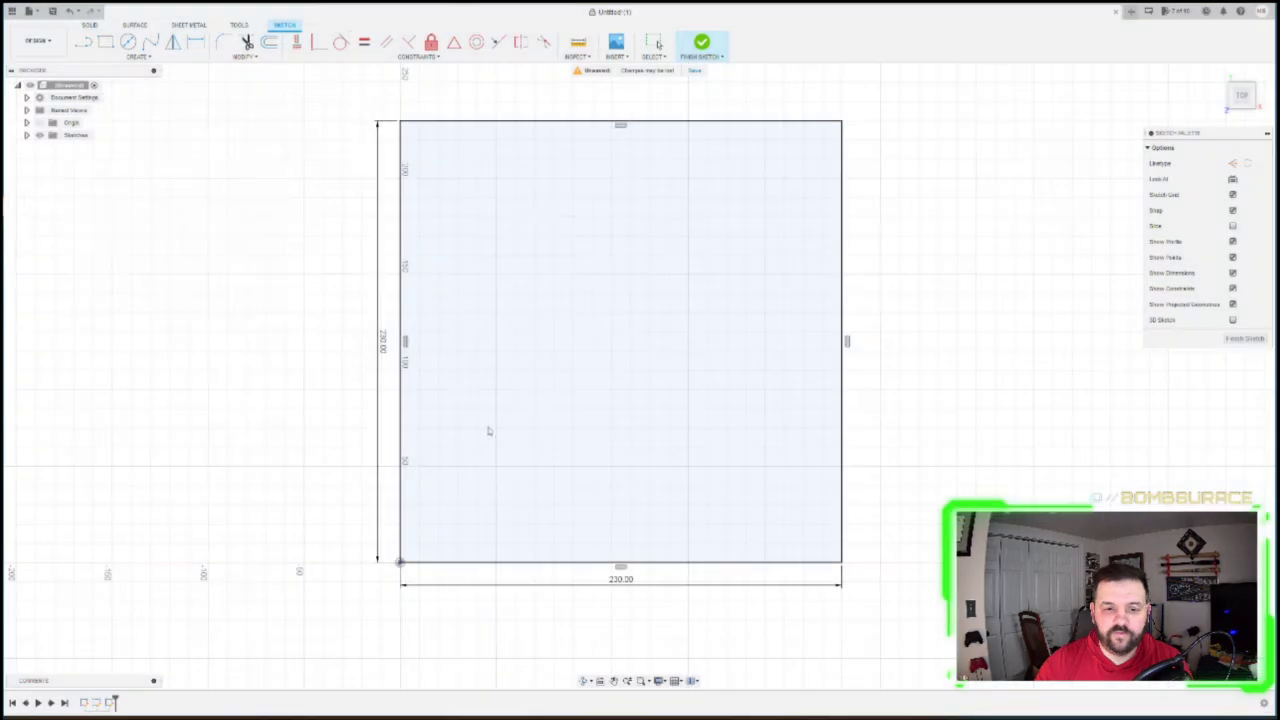
{"action": "double_click", "coordinate": [126, 88]}
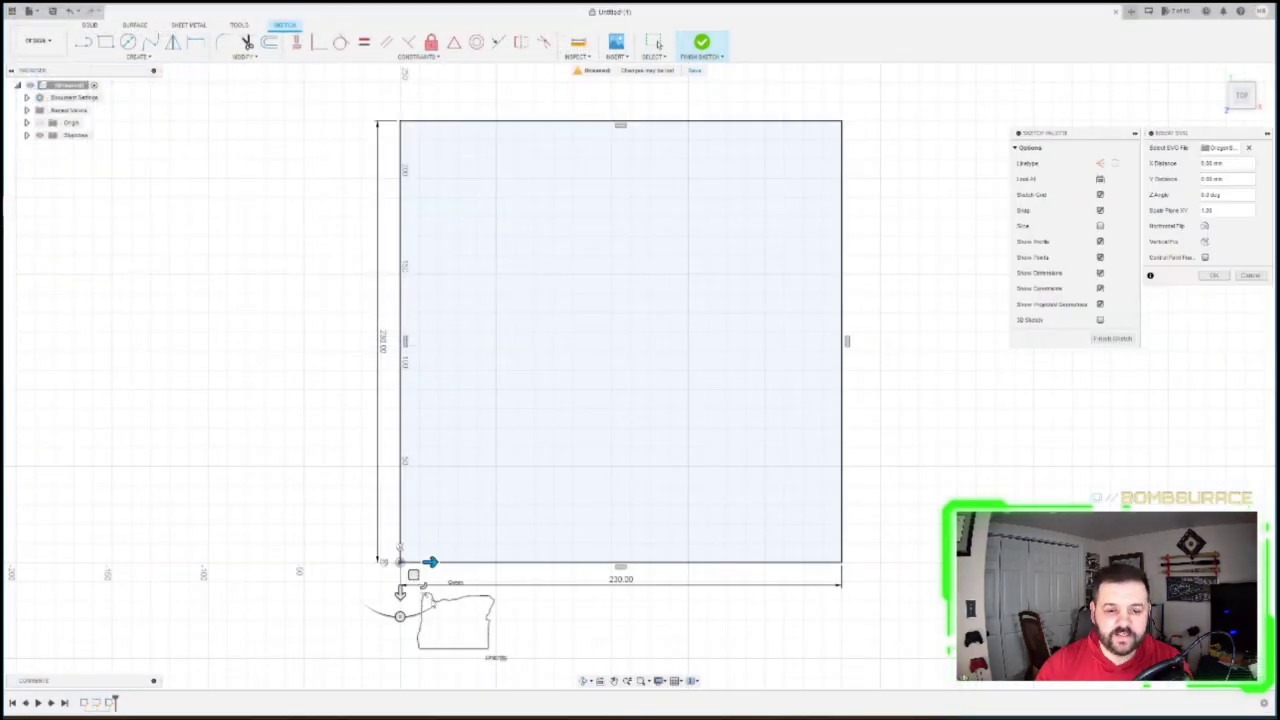
Scale and move the Oregon outline to fit inside the 230 mm square, then confirm
{"action": "left_click_drag", "start_coordinate": [427, 590], "coordinate": [503, 631]}
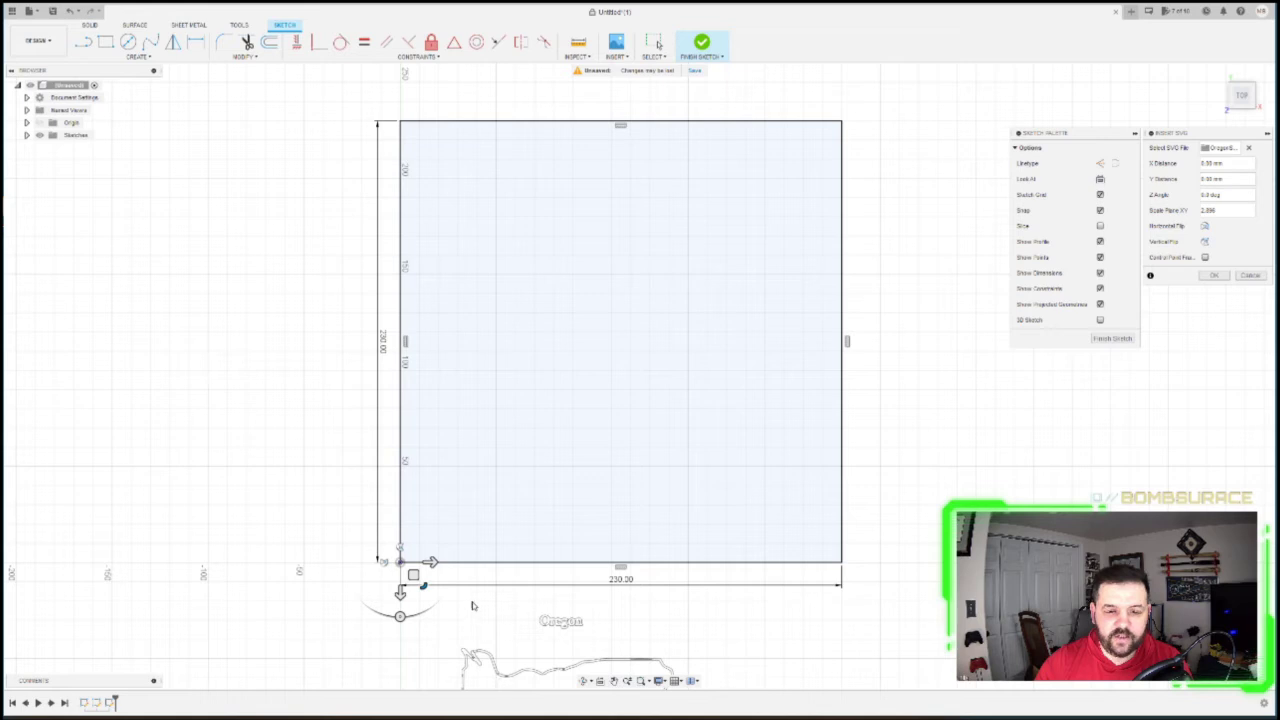
{"action": "left_click_drag", "start_coordinate": [420, 580], "coordinate": [433, 168]}
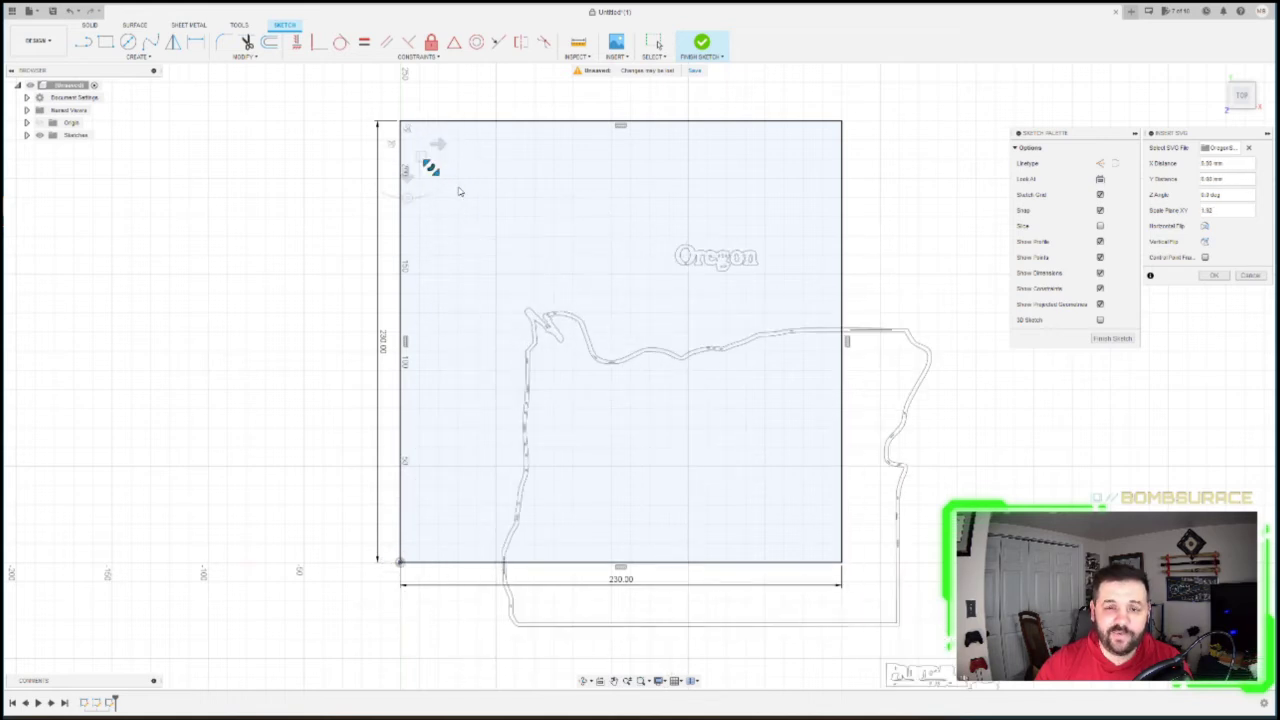
{"action": "left_click_drag", "start_coordinate": [425, 163], "coordinate": [335, 62]}
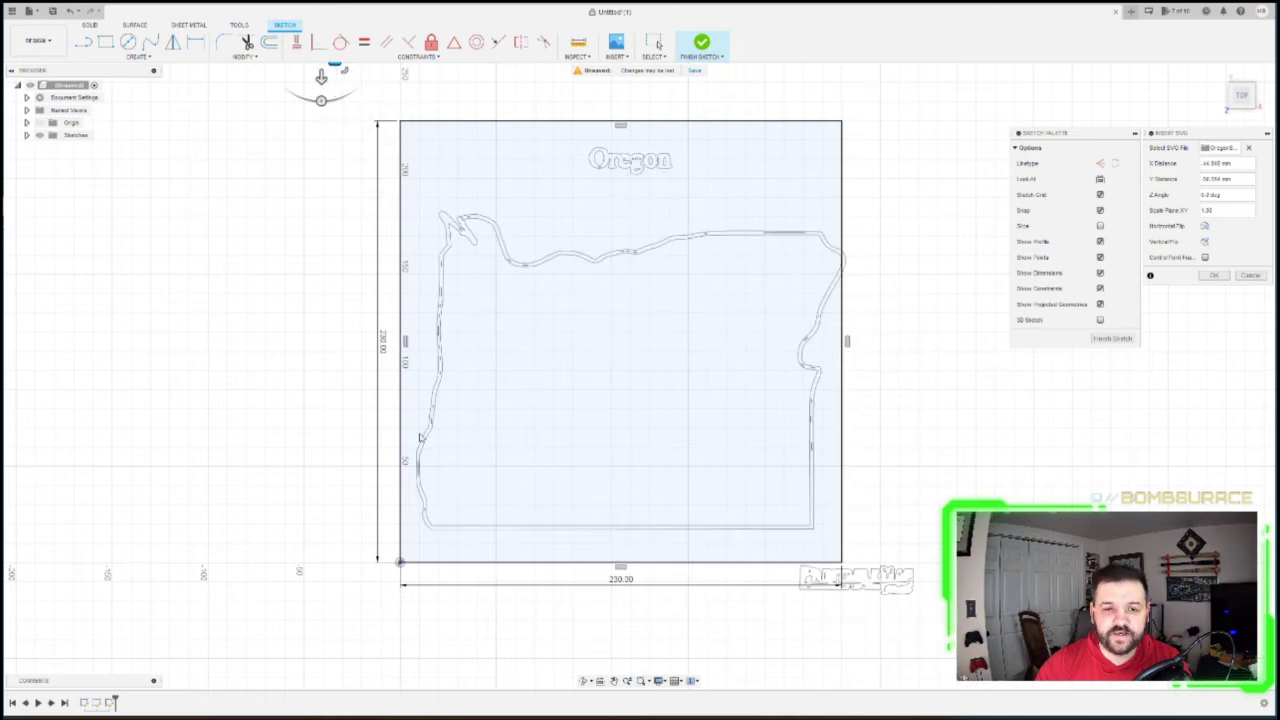
{"action": "scroll", "coordinate": [420, 437], "scroll_direction": "up", "scroll_amount": 2}
{"action": "scroll", "coordinate": [415, 411], "scroll_direction": "down", "scroll_amount": 5}
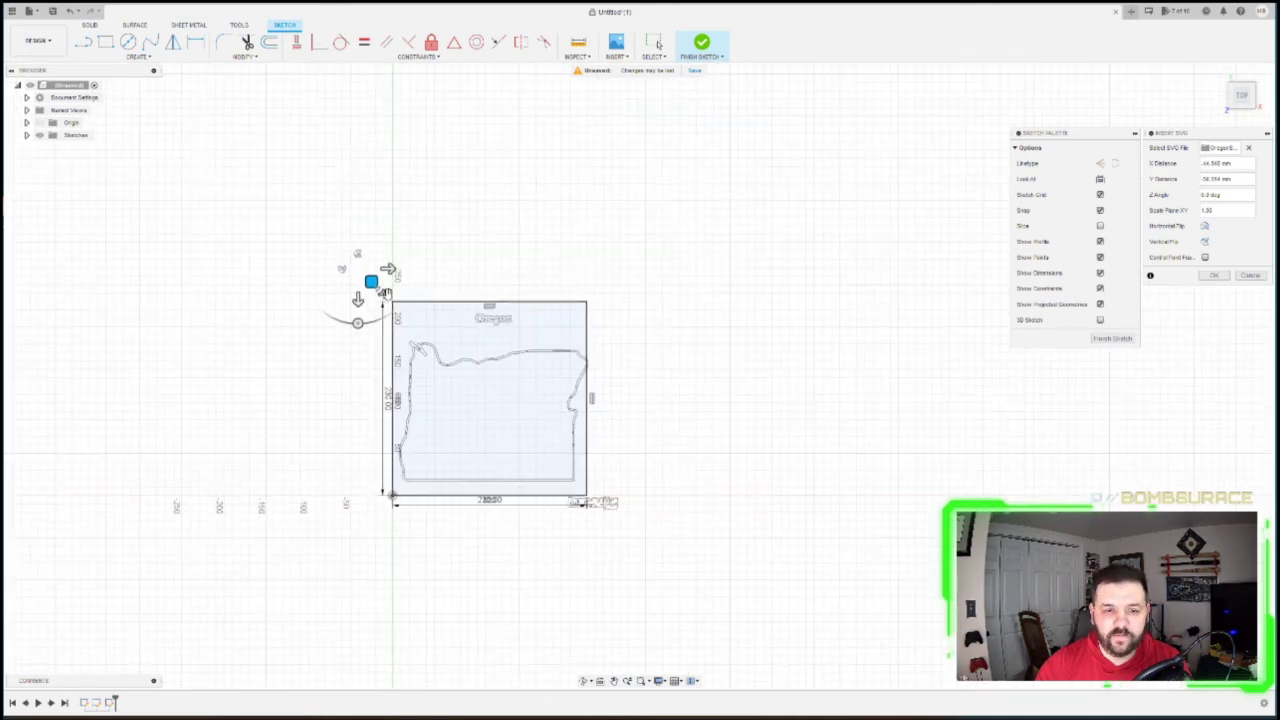
{"action": "mouse_move", "coordinate": [382, 293]}
{"action": "left_mouse_down"}
{"action": "mouse_move", "coordinate": [372, 283]}
{"action": "mouse_move", "coordinate": [381, 293]}
{"action": "left_mouse_up"}
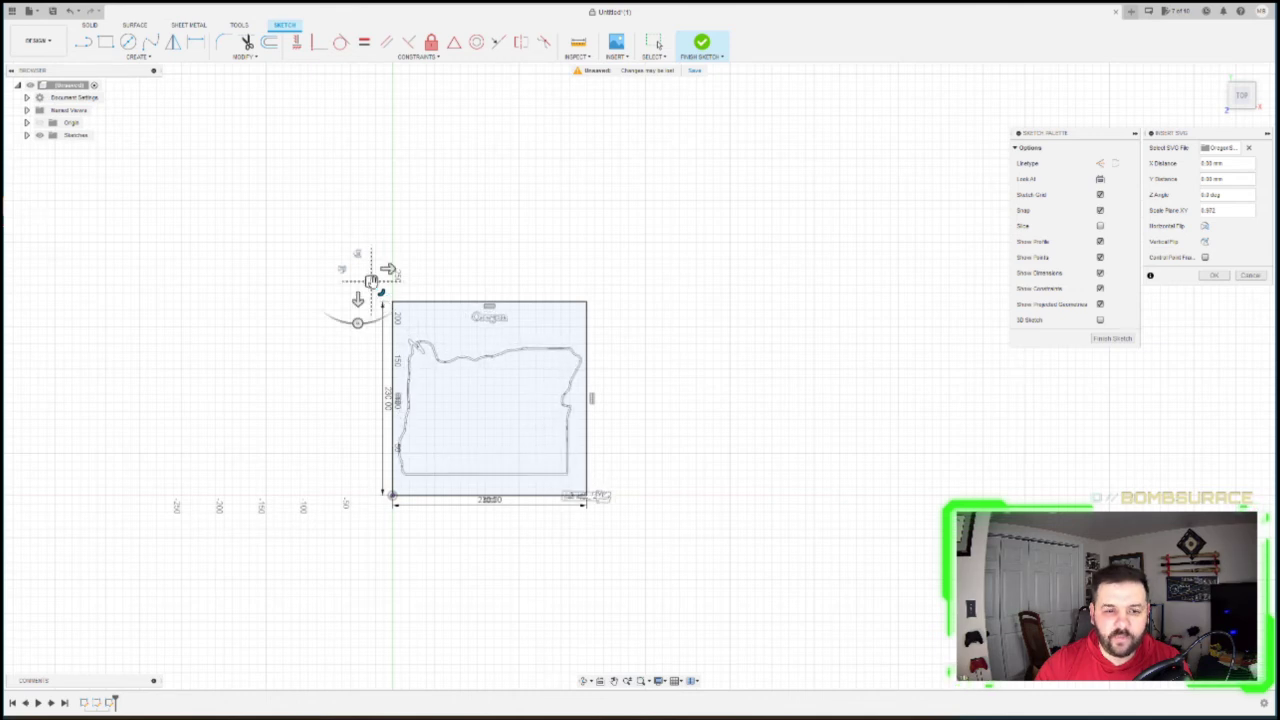
{"action": "scroll", "coordinate": [383, 285], "scroll_direction": "down", "scroll_amount": 1}
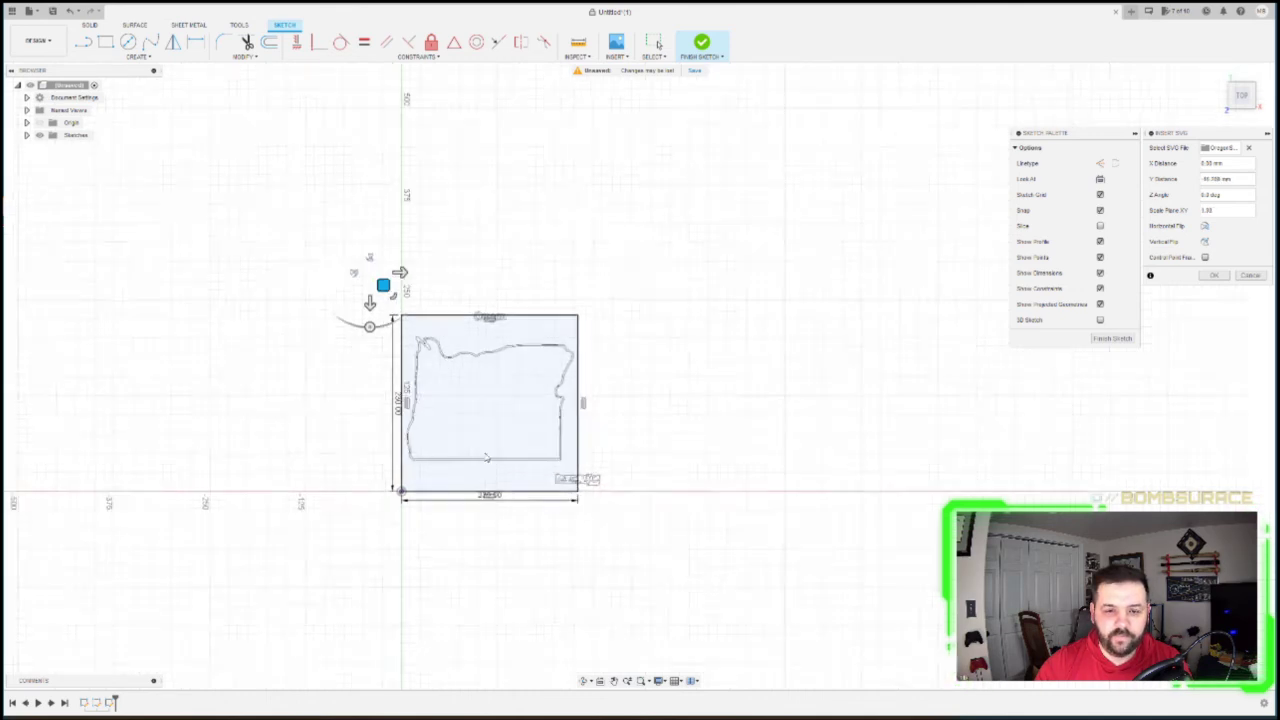
{"action": "scroll", "coordinate": [470, 410], "scroll_direction": "up", "scroll_amount": 5}
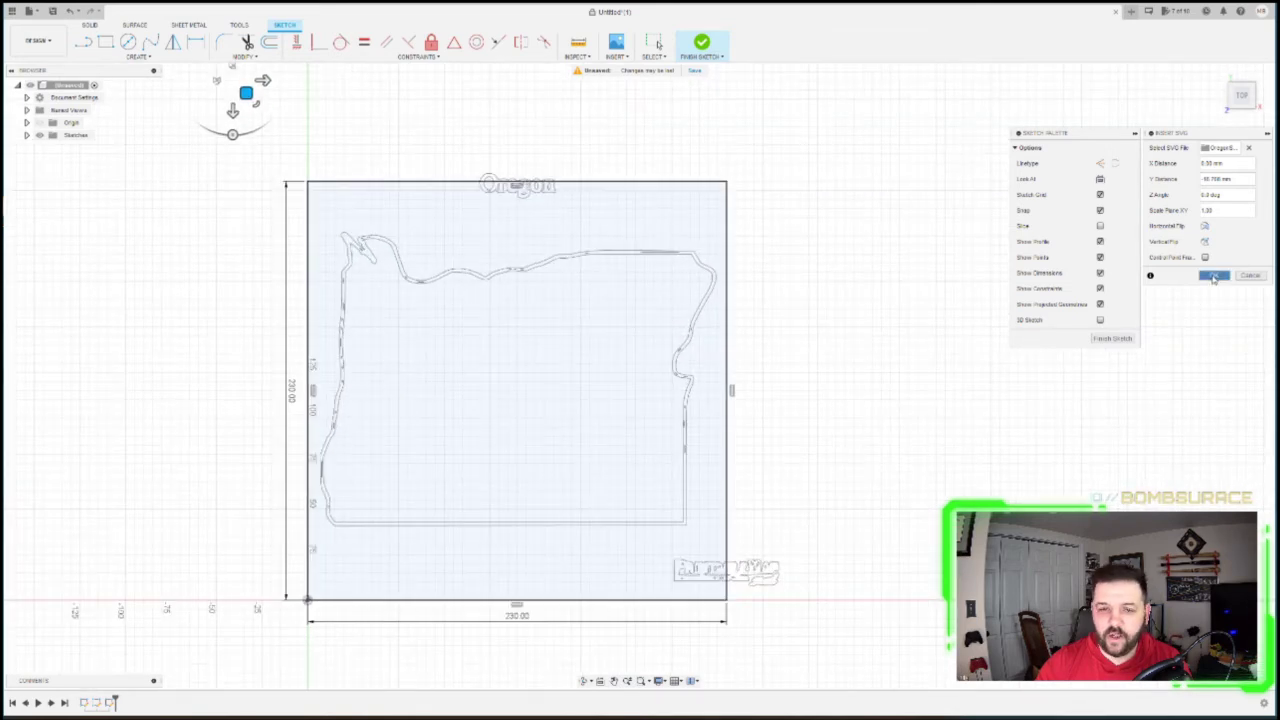
{"action": "left_click", "coordinate": [1213, 277]}
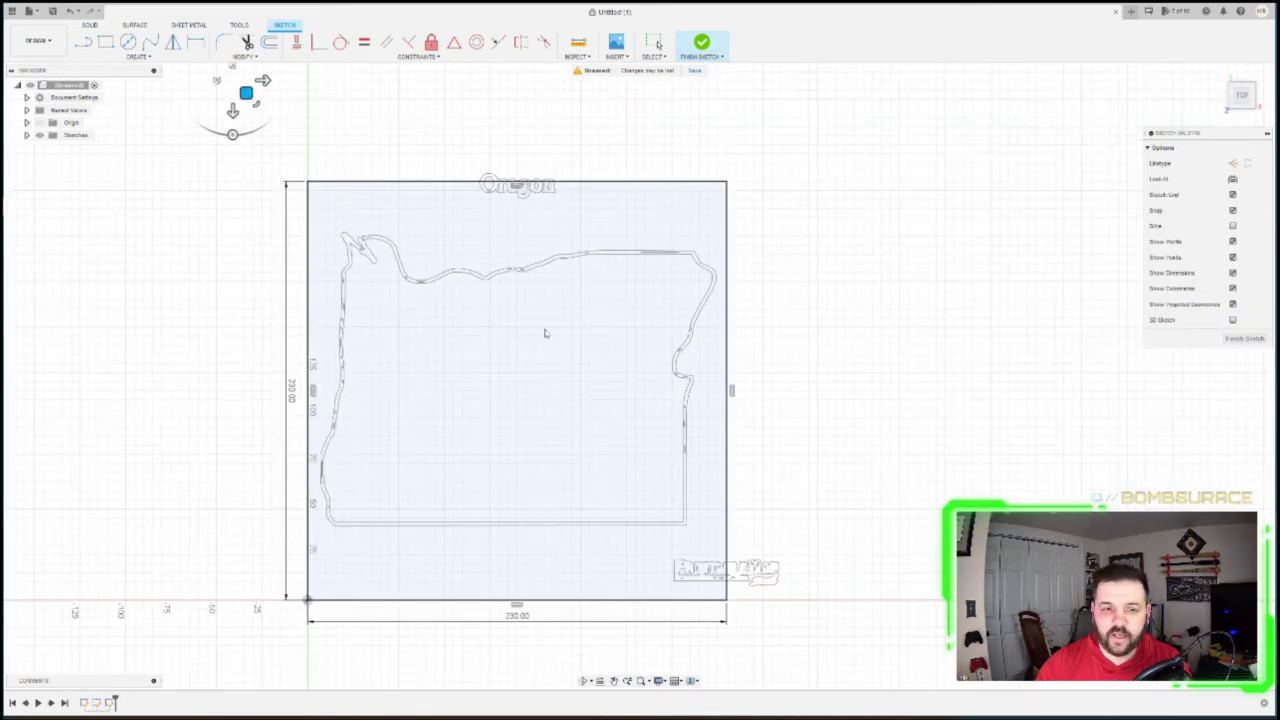
Expand Sketches, toggle the Oregon sketch's visibility, and zoom into the outline's top edge
{"action": "left_click", "coordinate": [27, 135]}
{"action": "left_click", "coordinate": [49, 173]}
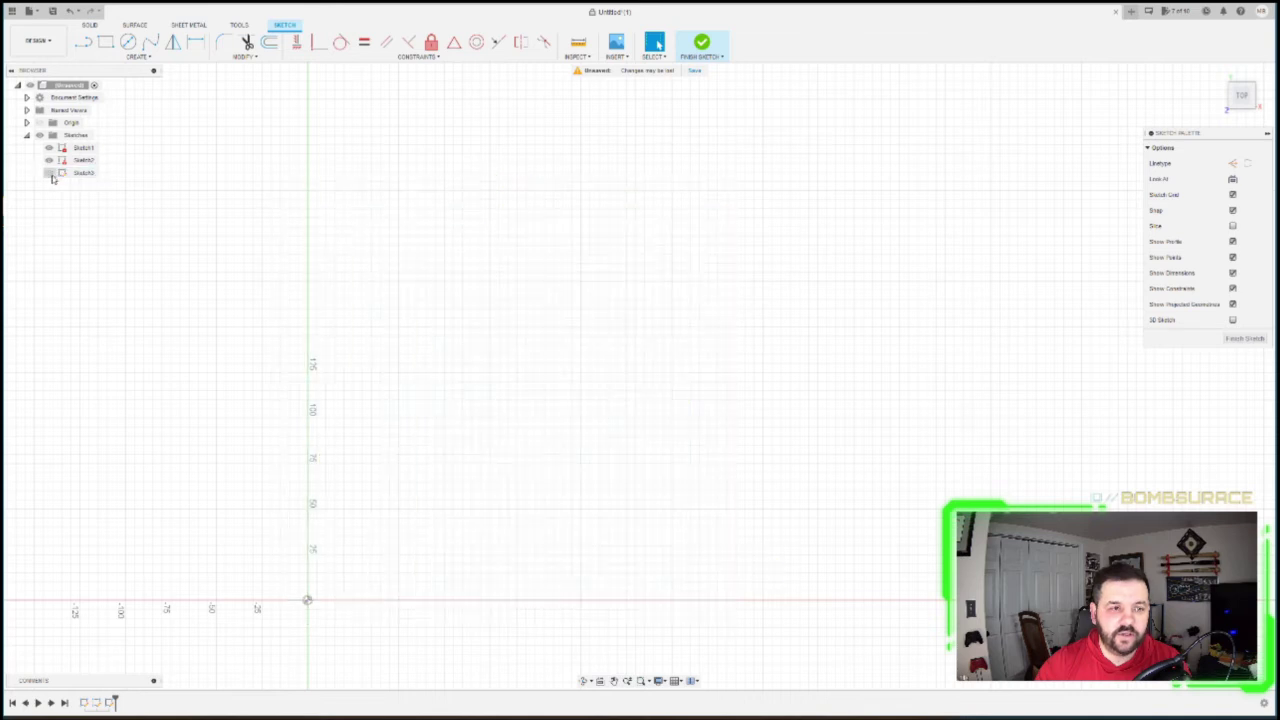
{"action": "left_click", "coordinate": [49, 173]}
{"action": "scroll", "coordinate": [545, 285], "scroll_direction": "up", "scroll_amount": 6}
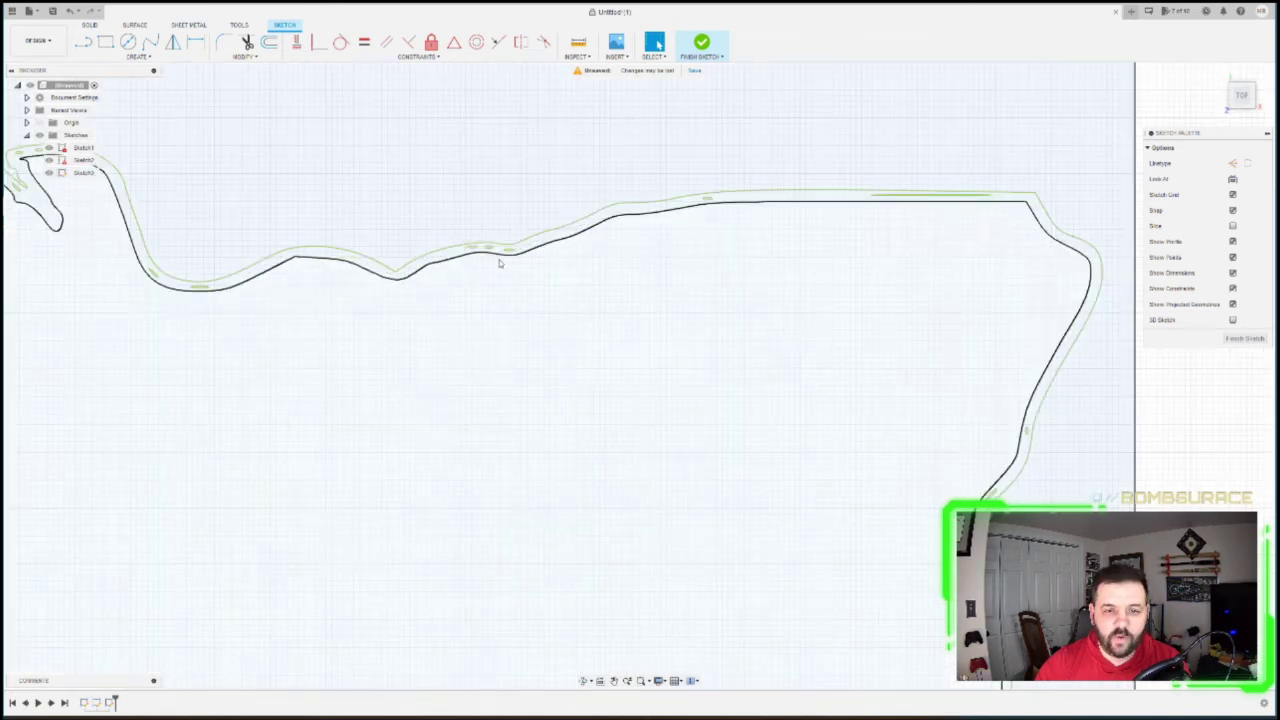
{"action": "scroll", "coordinate": [507, 250], "scroll_direction": "up", "scroll_amount": 5}
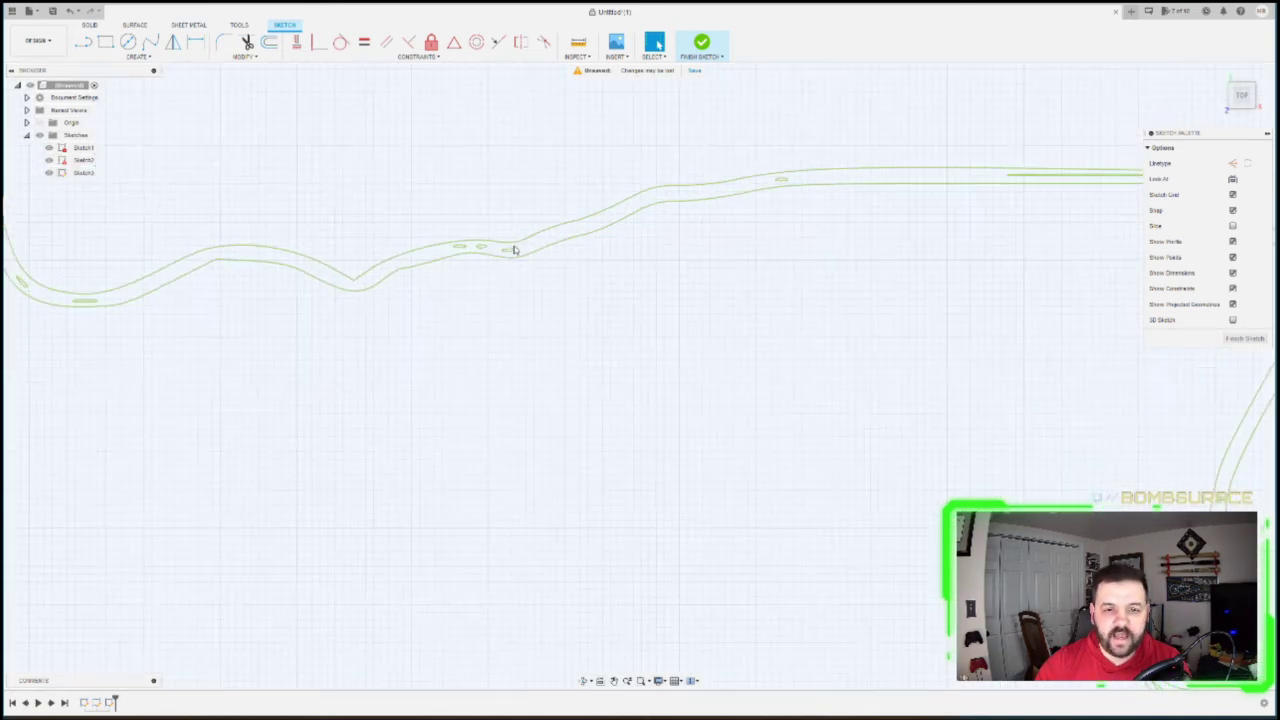
{"action": "scroll", "coordinate": [512, 250], "scroll_direction": "up", "scroll_amount": 2}
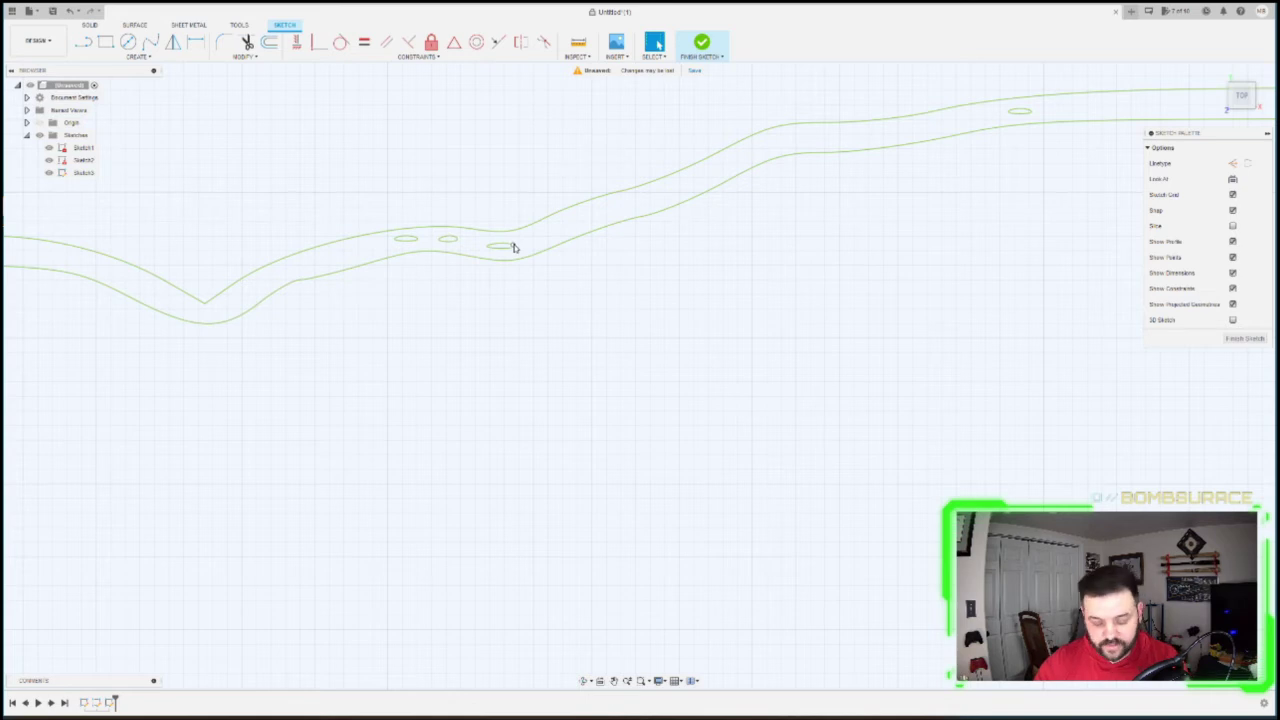
Trim the small stray arcs from the Oregon outline's top edge
{"action": "key", "text": "t"}
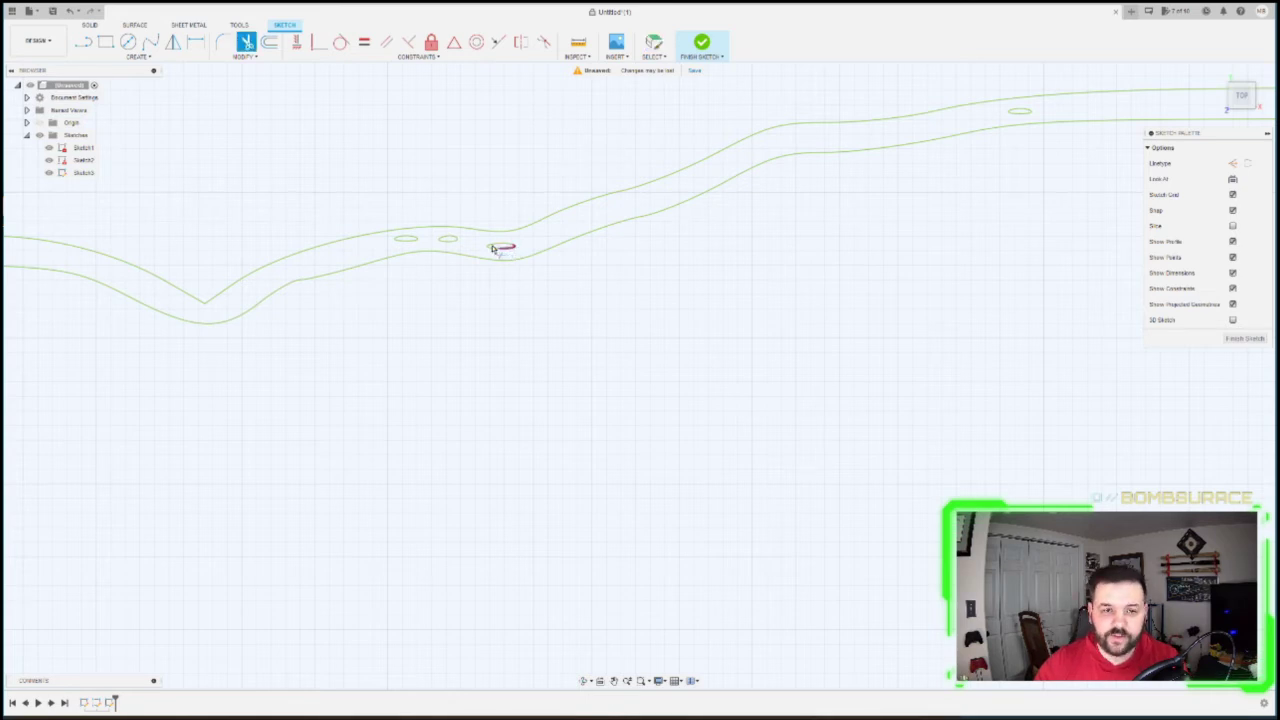
{"action": "left_click", "coordinate": [498, 249]}
{"action": "left_click", "coordinate": [492, 250]}
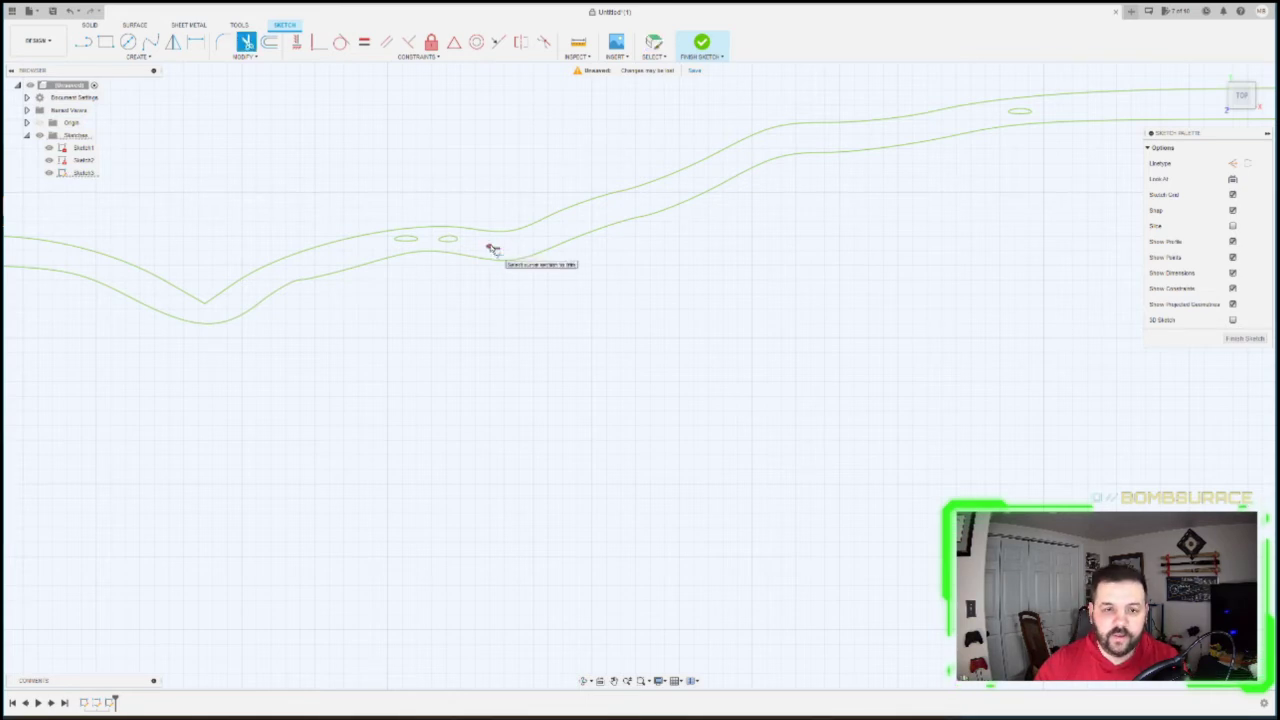
{"action": "scroll", "coordinate": [587, 365], "scroll_direction": "down", "scroll_amount": 1}
{"action": "scroll", "coordinate": [587, 365], "scroll_direction": "down", "scroll_amount": 4}
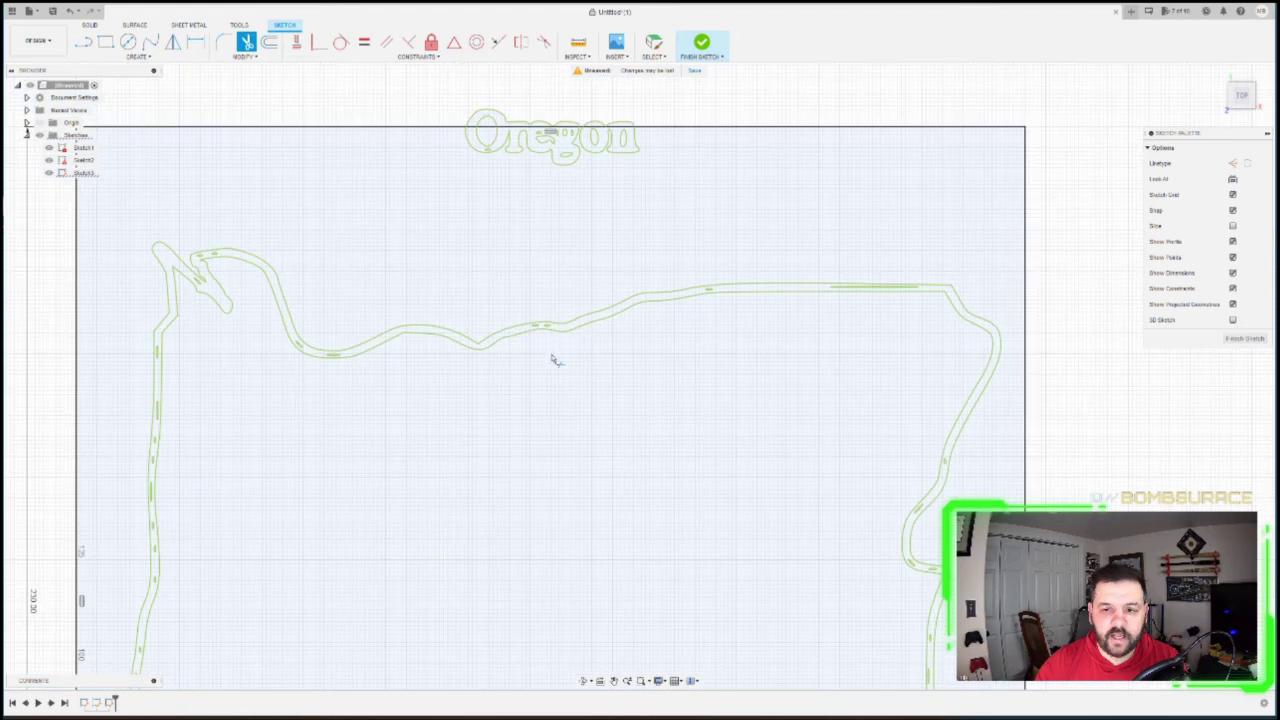
{"action": "scroll", "coordinate": [553, 493], "scroll_direction": "up", "scroll_amount": 3}
{"action": "scroll", "coordinate": [560, 483], "scroll_direction": "down", "scroll_amount": 4}
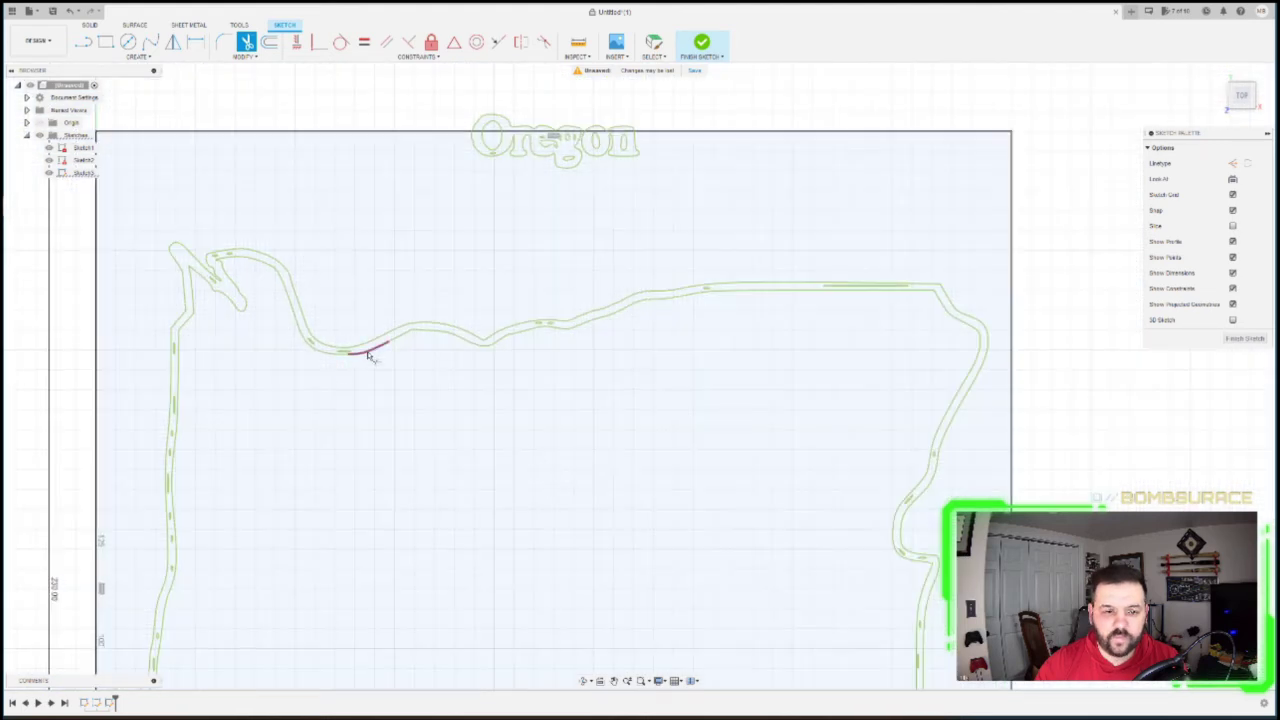
{"action": "scroll", "coordinate": [627, 430], "scroll_direction": "down", "scroll_amount": 2}
{"action": "scroll", "coordinate": [405, 185], "scroll_direction": "down", "scroll_amount": 2}
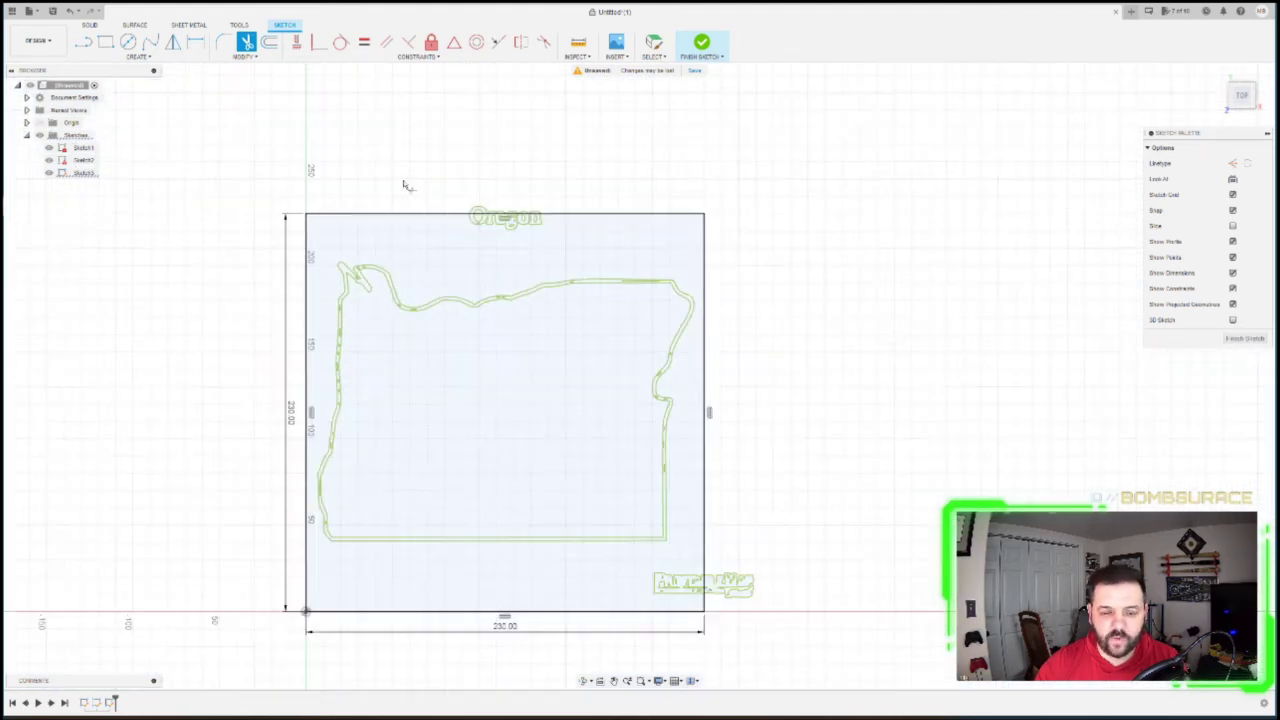
{"action": "scroll", "coordinate": [466, 650], "scroll_direction": "up", "scroll_amount": 2}
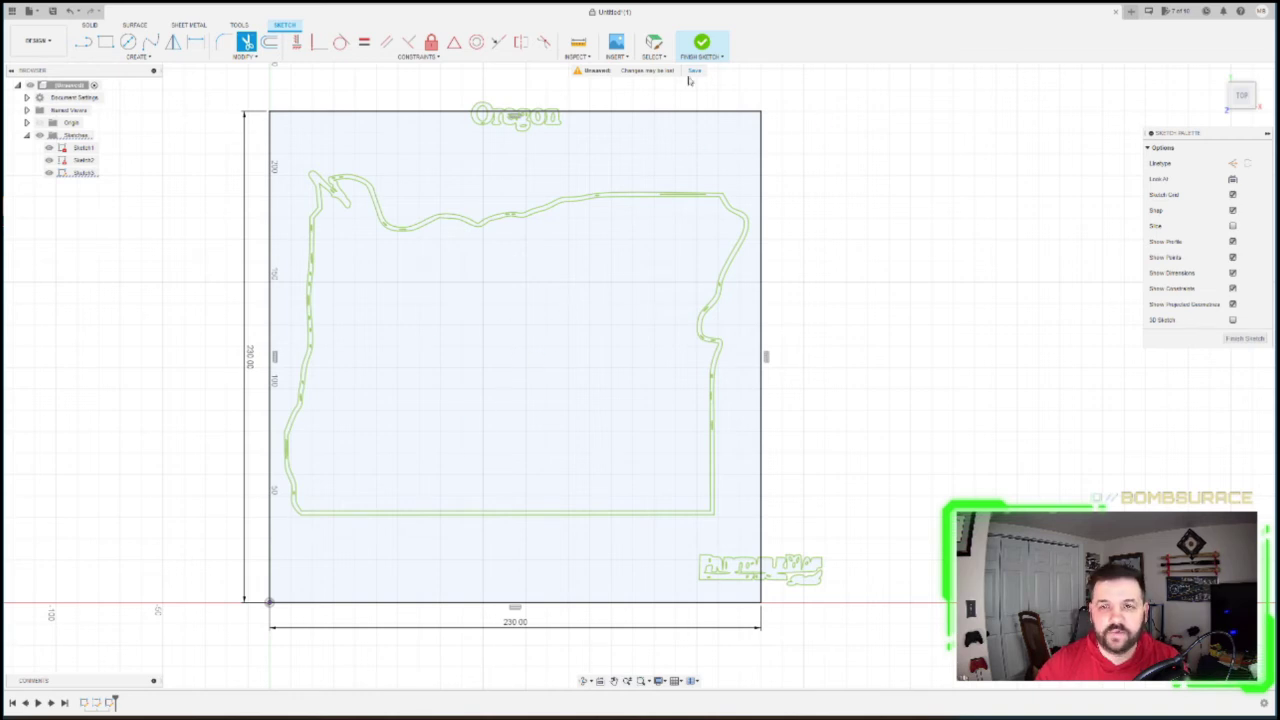
Insert the SF logo SVG and position it up and left inside the Oregon outline
{"action": "left_click", "coordinate": [620, 55]}
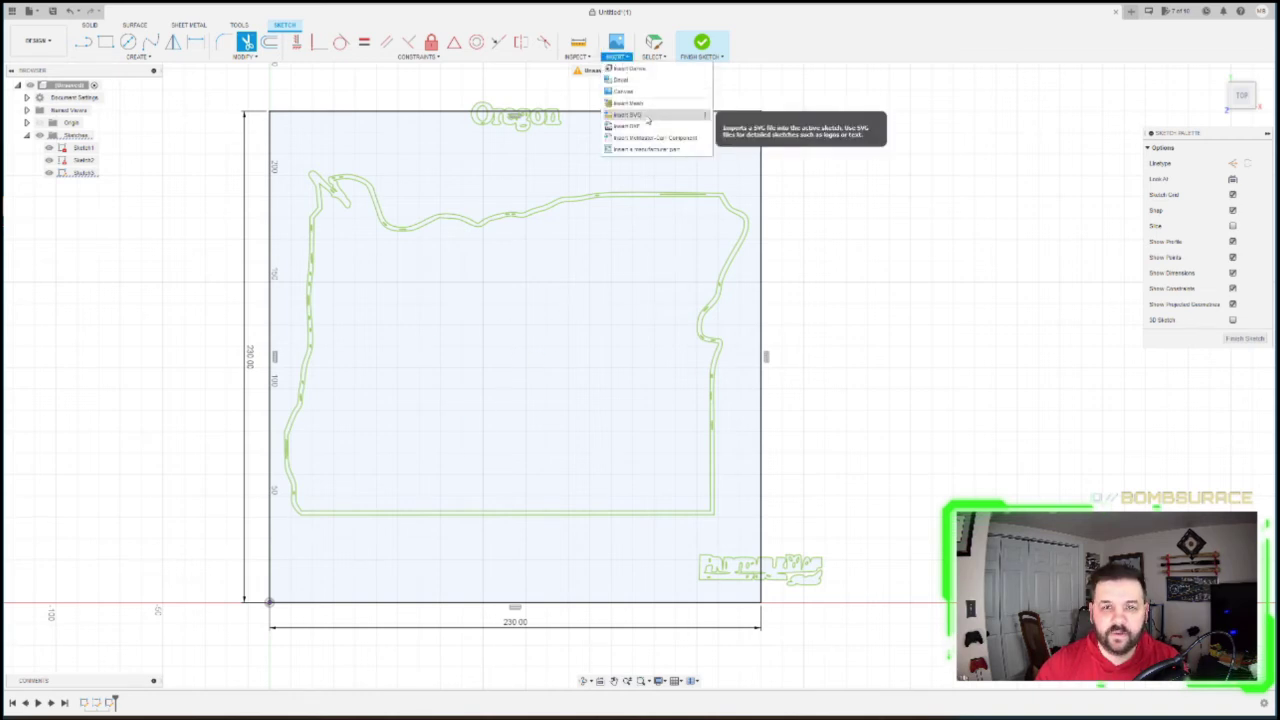
{"action": "left_click", "coordinate": [647, 120]}
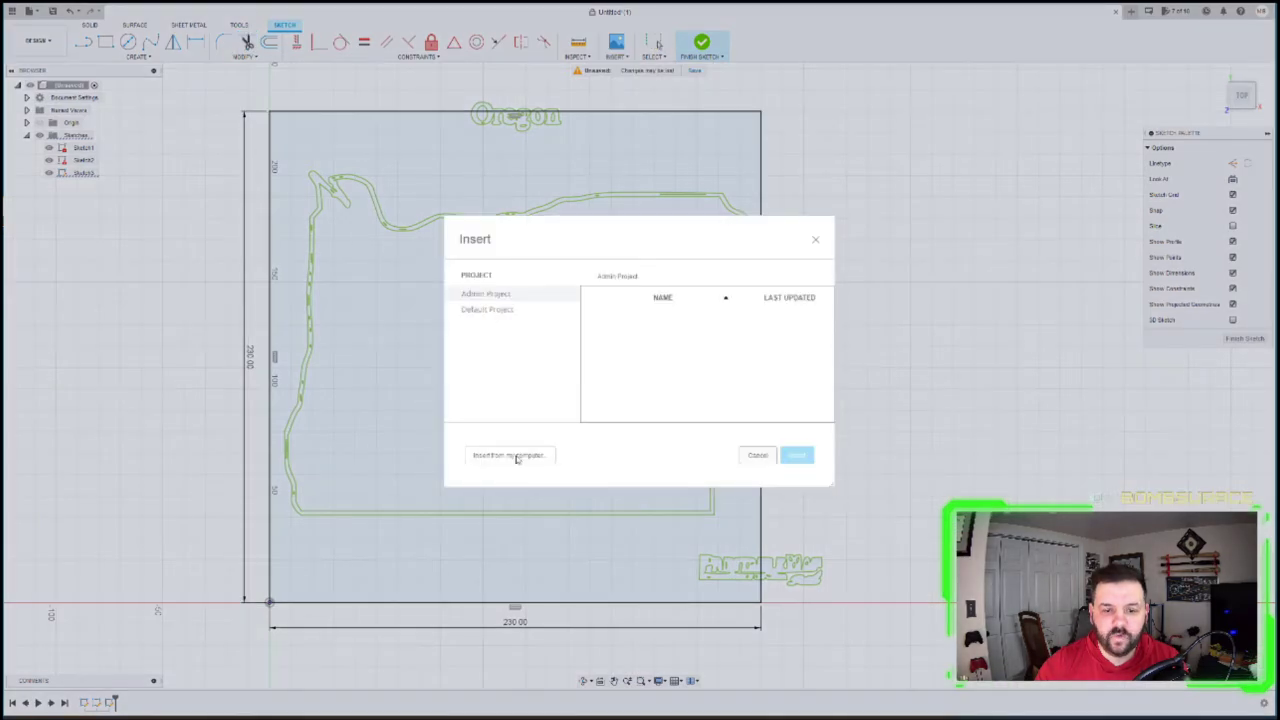
{"action": "left_click", "coordinate": [516, 456]}
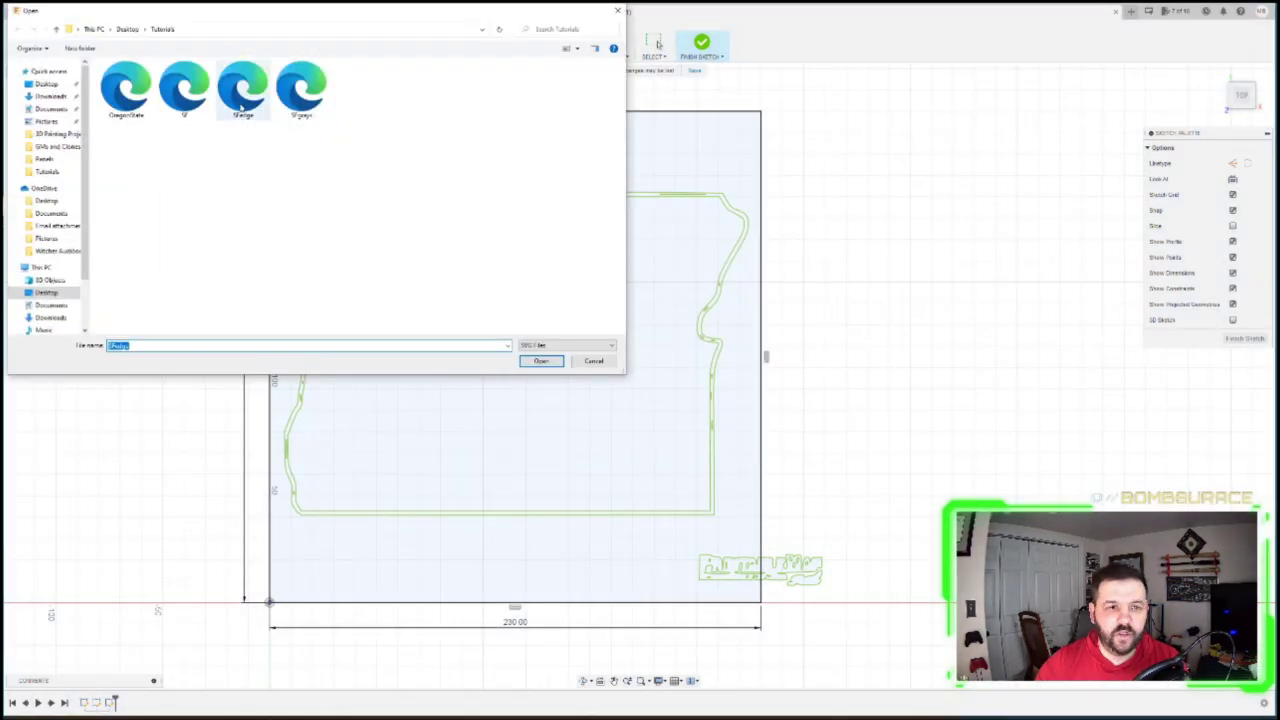
{"action": "double_click", "coordinate": [246, 95]}
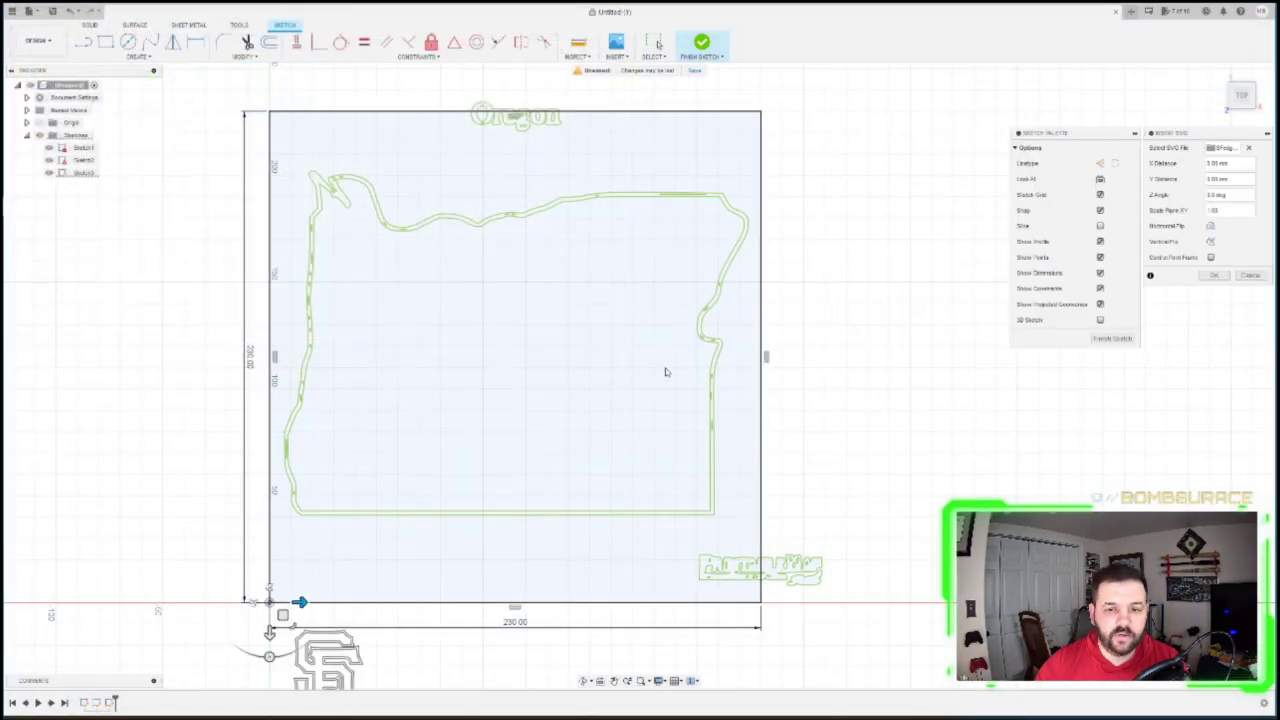
{"action": "mouse_move", "coordinate": [284, 613]}
{"action": "left_mouse_down"}
{"action": "mouse_move", "coordinate": [391, 369]}
{"action": "mouse_move", "coordinate": [402, 225]}
{"action": "mouse_move", "coordinate": [488, 316]}
{"action": "left_mouse_up"}
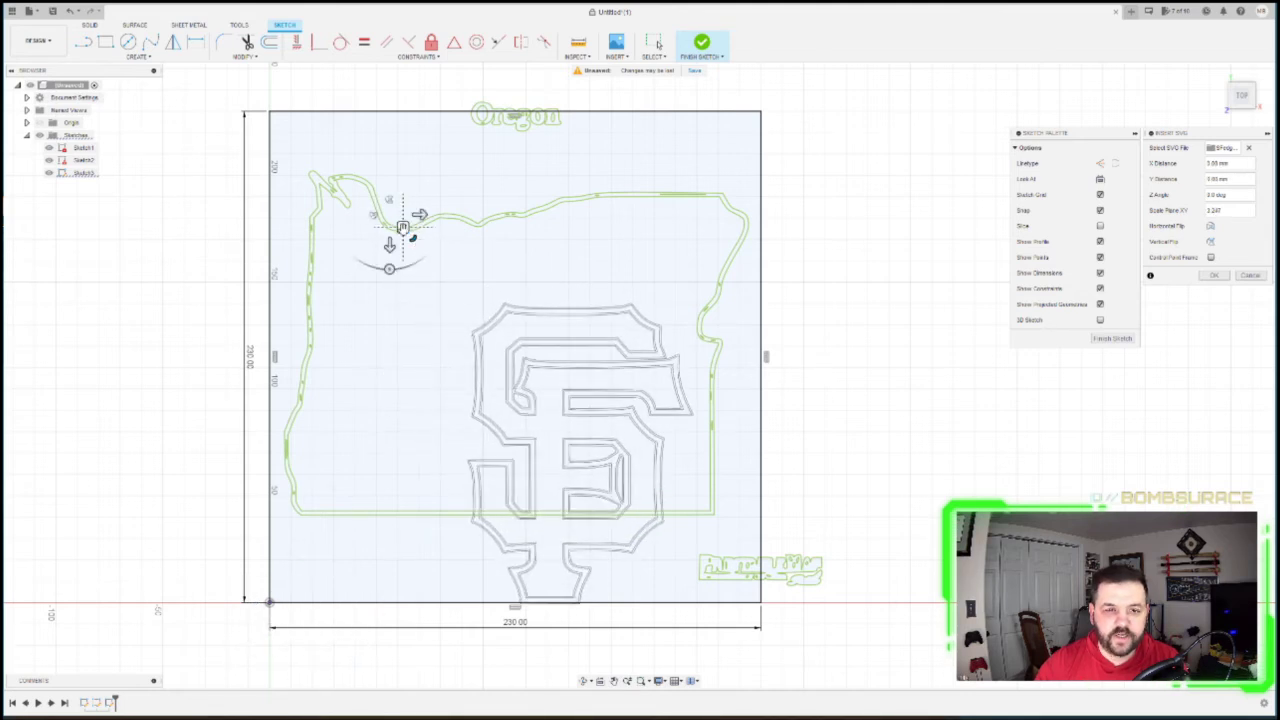
{"action": "left_click_drag", "start_coordinate": [402, 227], "coordinate": [369, 174]}
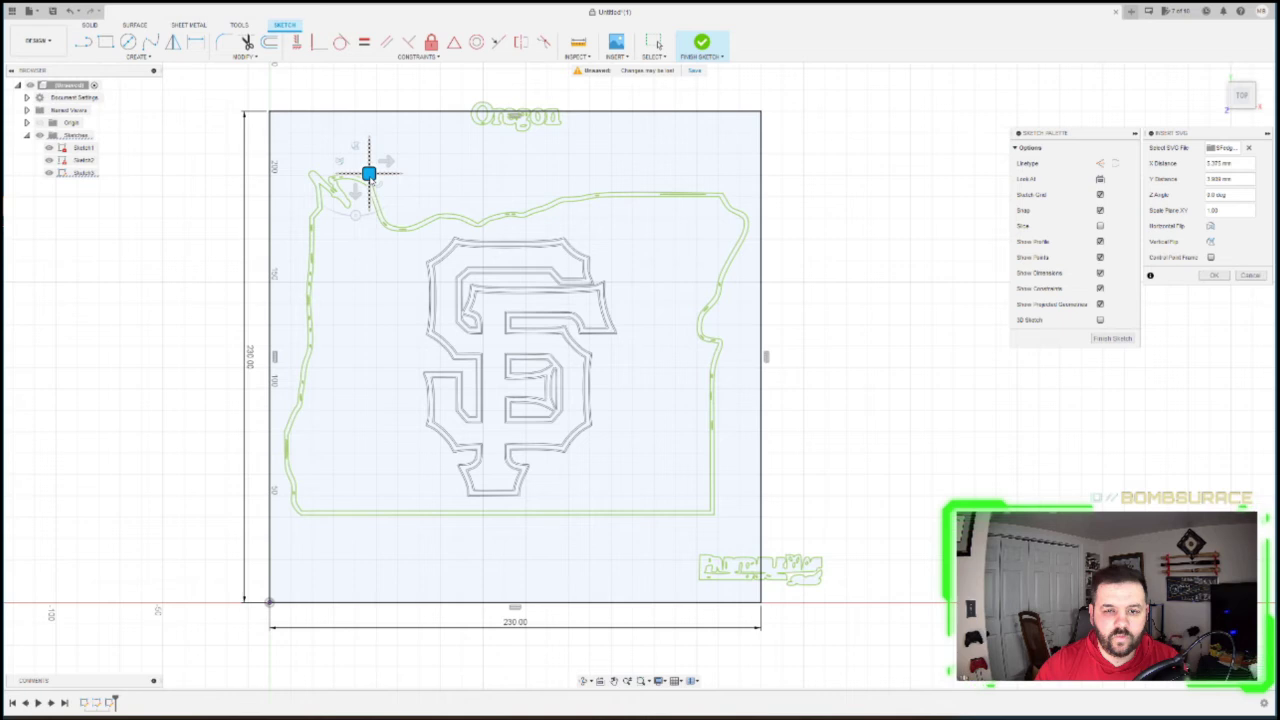
{"action": "left_click", "coordinate": [1214, 275]}
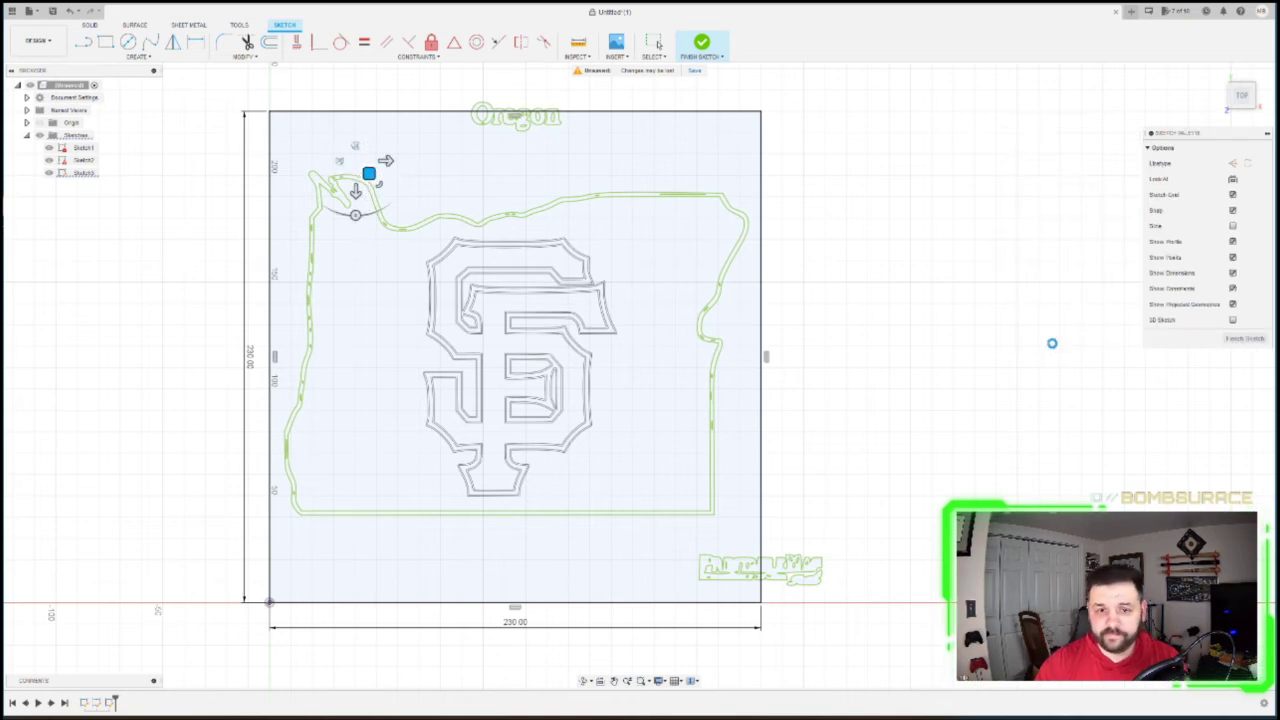
{"action": "left_click", "coordinate": [1248, 339]}
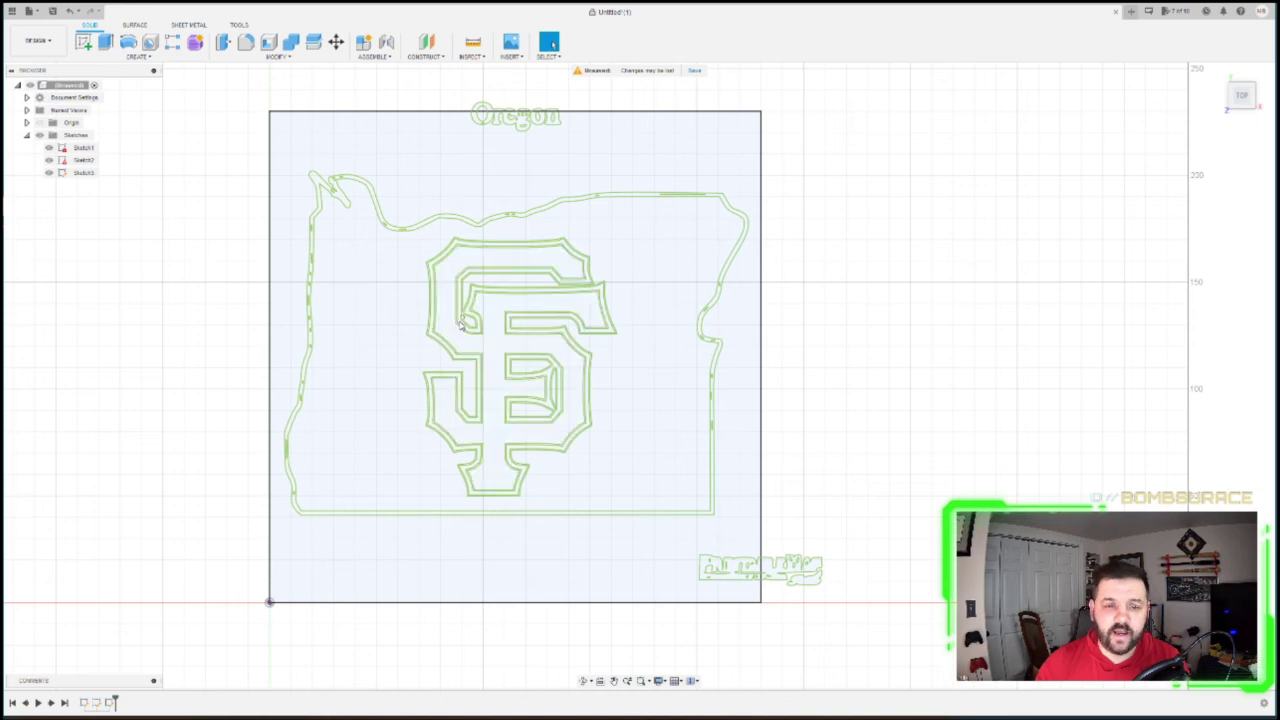
{"action": "scroll", "coordinate": [433, 305], "scroll_direction": "up", "scroll_amount": 5}
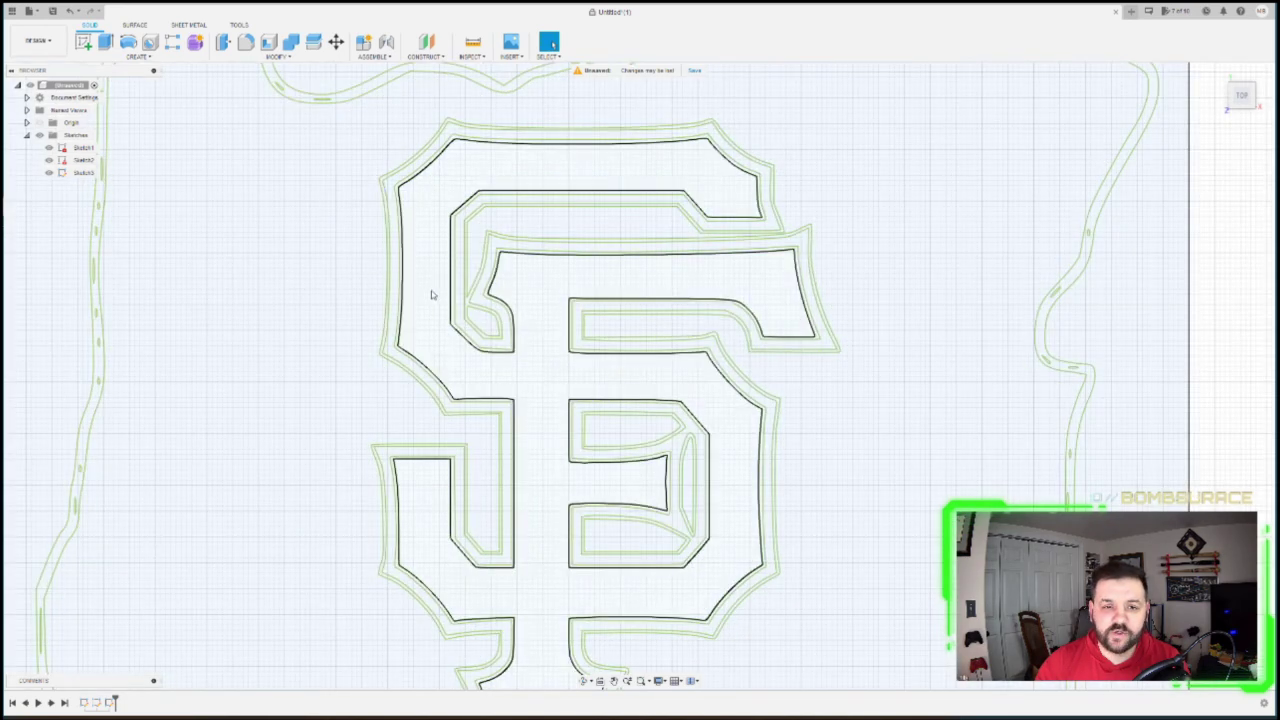
{"action": "scroll", "coordinate": [431, 298], "scroll_direction": "up", "scroll_amount": 2}
{"action": "scroll", "coordinate": [436, 304], "scroll_direction": "up", "scroll_amount": 2}
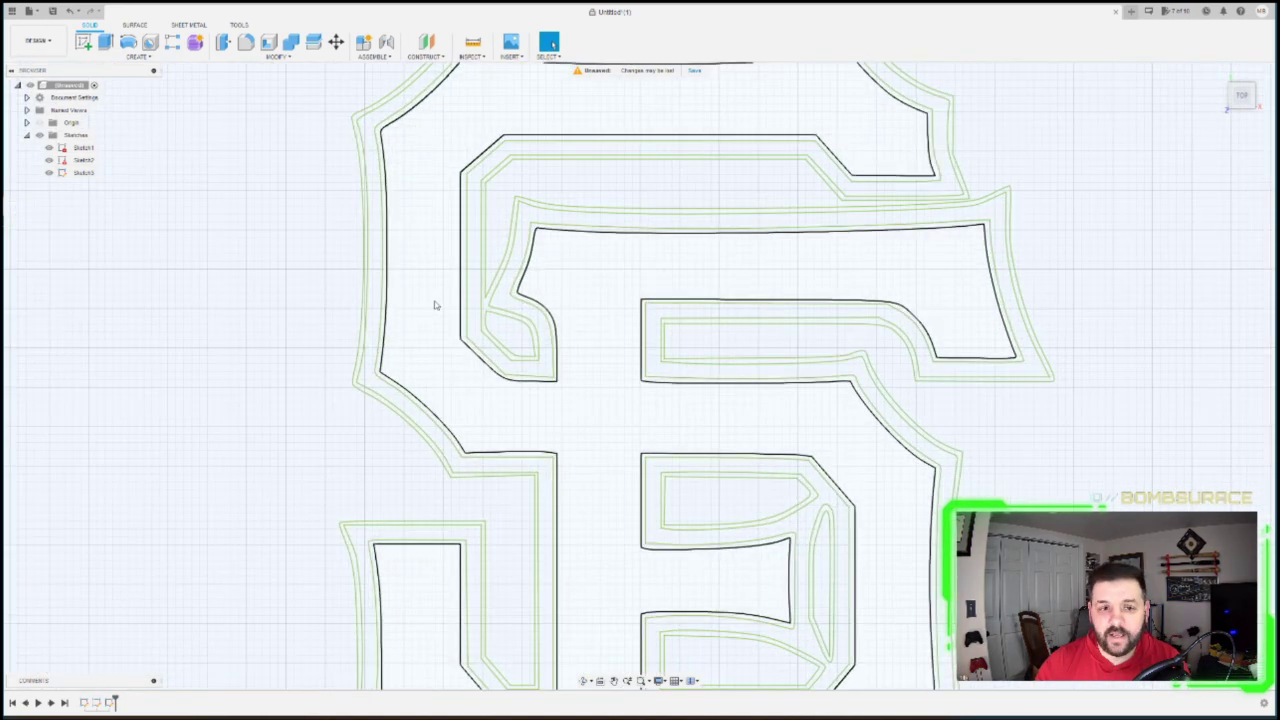
{"action": "scroll", "coordinate": [444, 300], "scroll_direction": "down", "scroll_amount": 5}
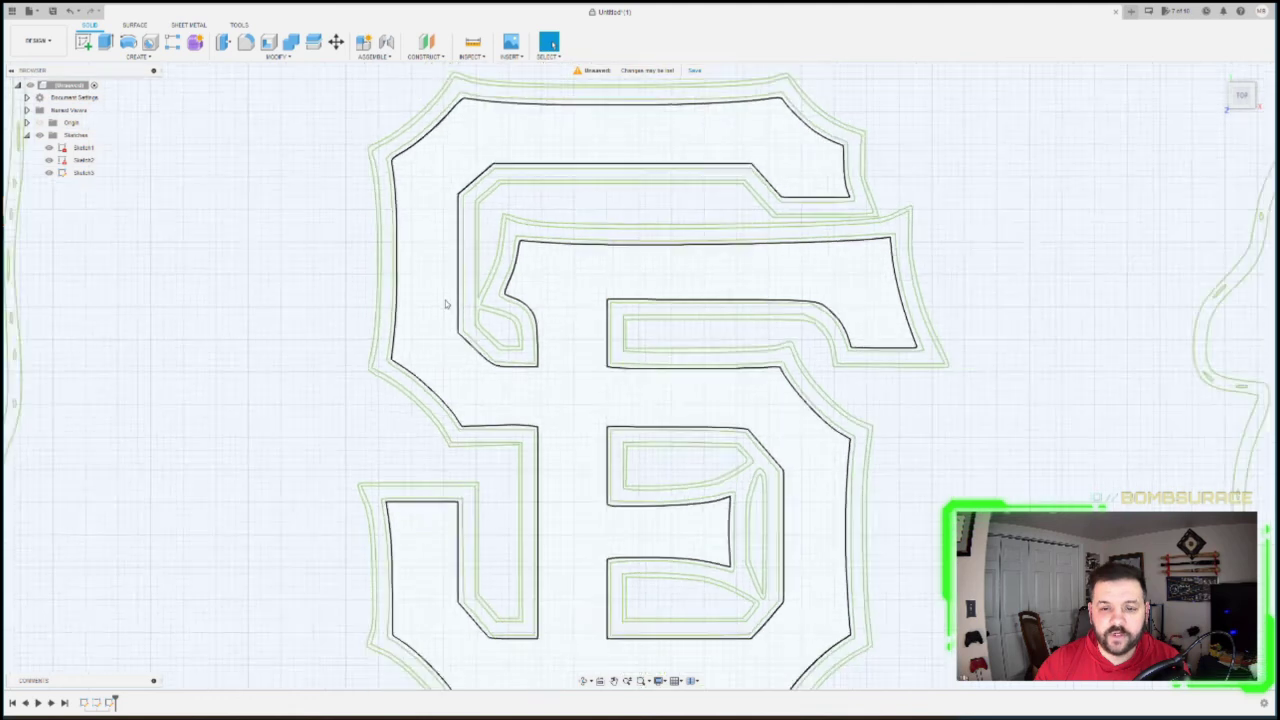
{"action": "scroll", "coordinate": [446, 304], "scroll_direction": "up", "scroll_amount": 3}
{"action": "key", "text": "ctrl+z"}
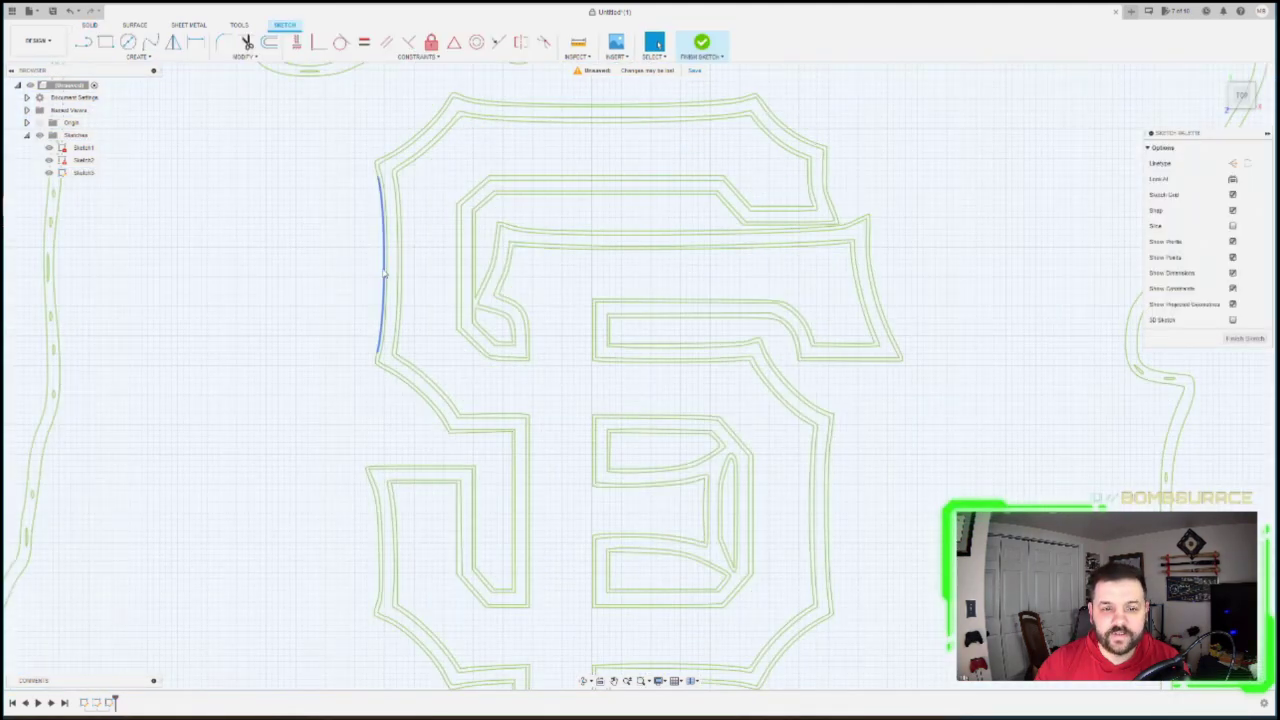
{"action": "key", "text": "o"}
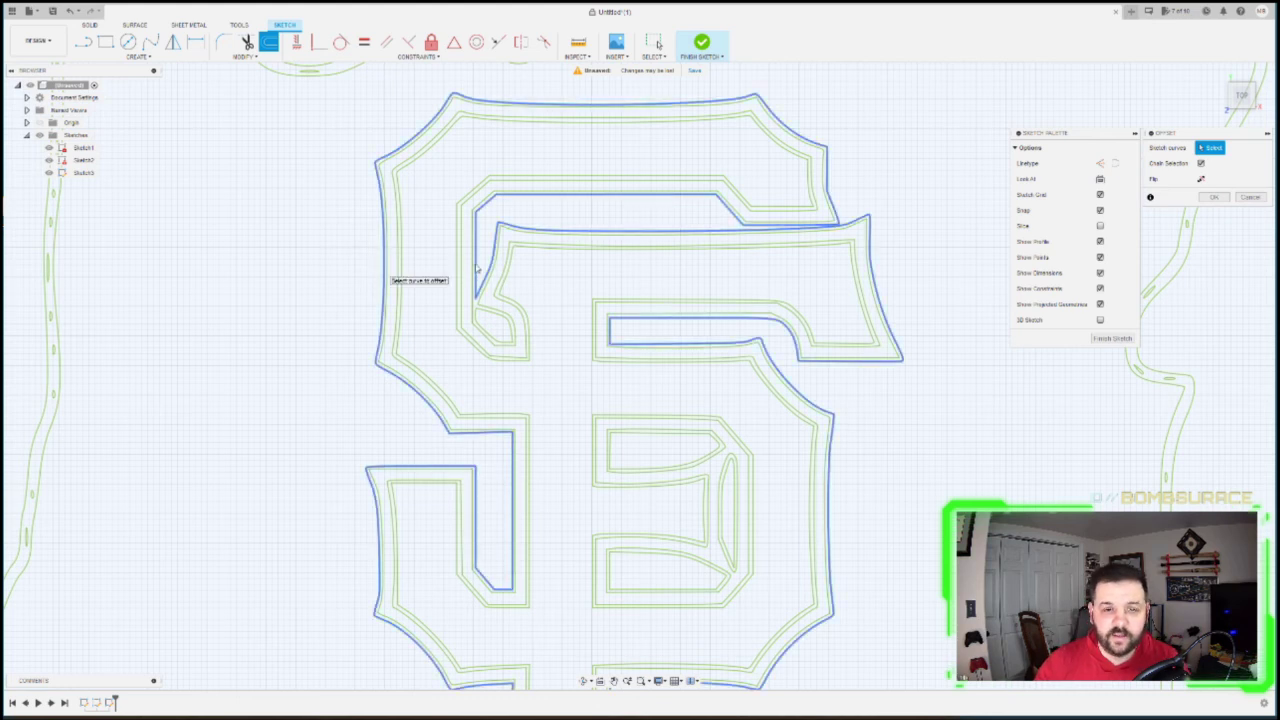
{"action": "left_click", "coordinate": [571, 227]}
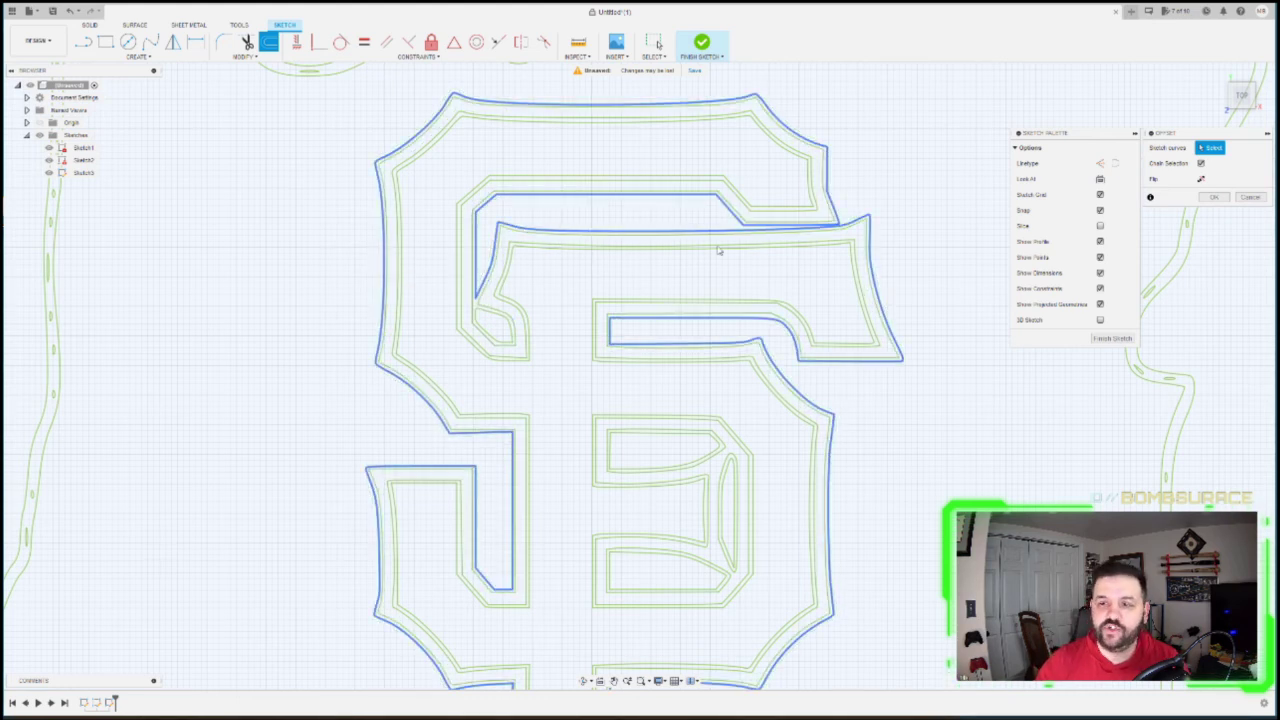
{"action": "left_click", "coordinate": [718, 250]}
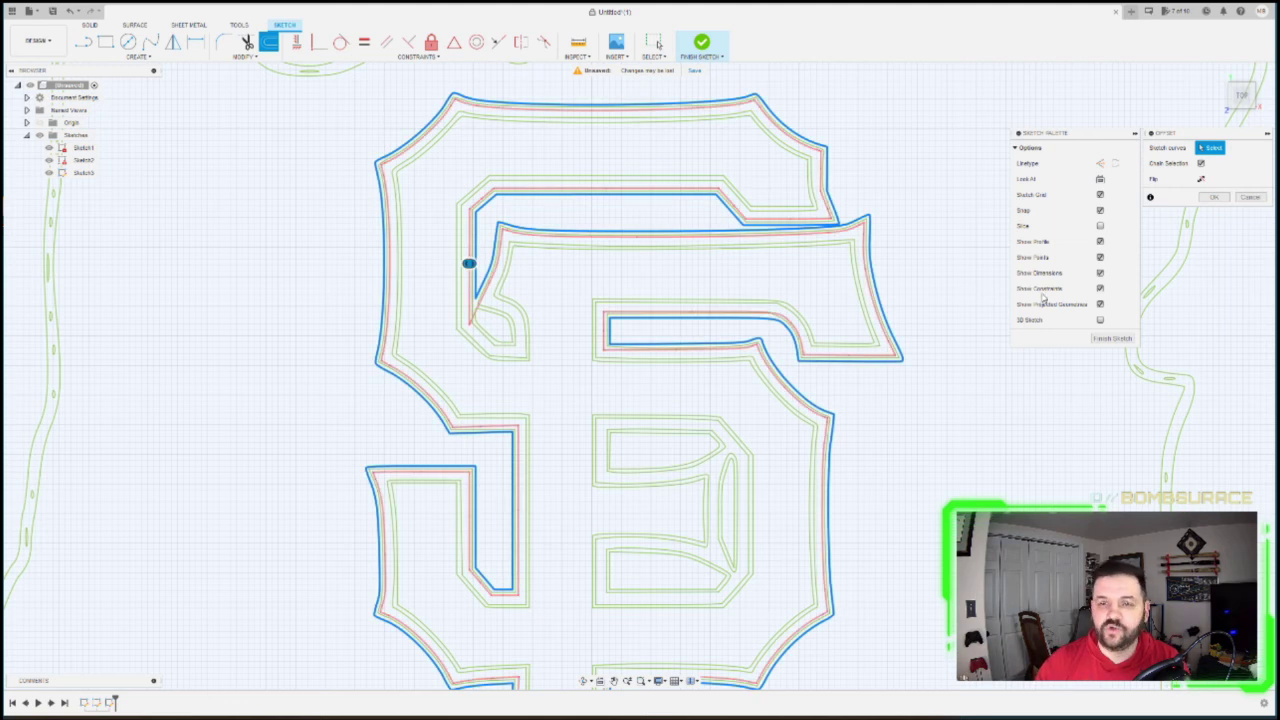
Cancel the pending offset and extrude the SF logo profile 3 mm into a solid body
{"action": "left_click", "coordinate": [1249, 213]}
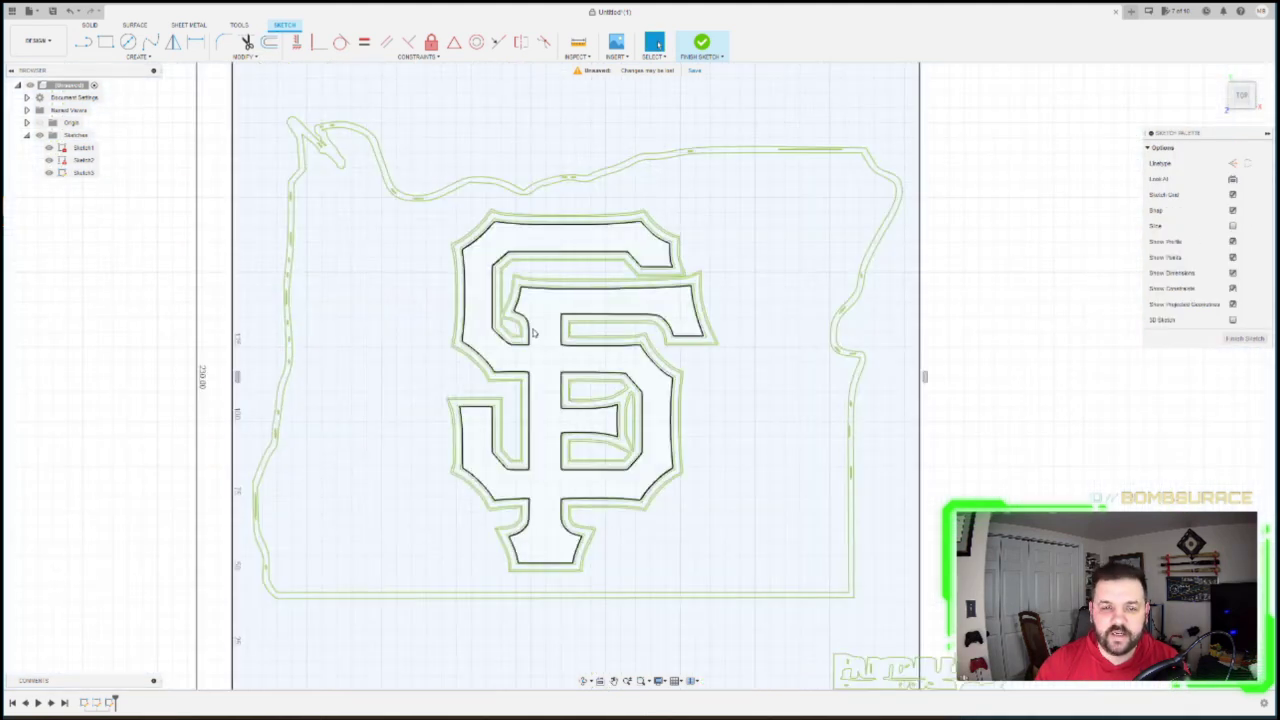
{"action": "scroll", "coordinate": [533, 333], "scroll_direction": "down", "scroll_amount": 1}
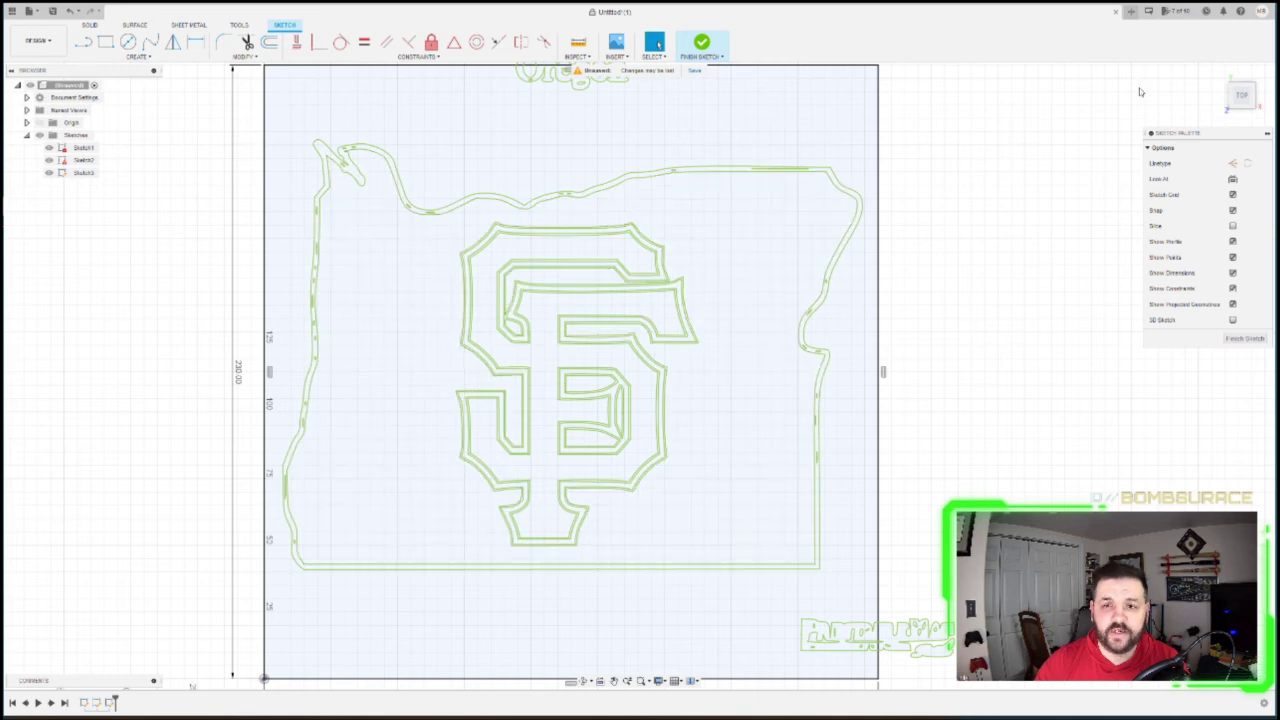
{"action": "middle_click_drag", "start_coordinate": [640, 374], "coordinate": [650, 370], "text": "shift"}
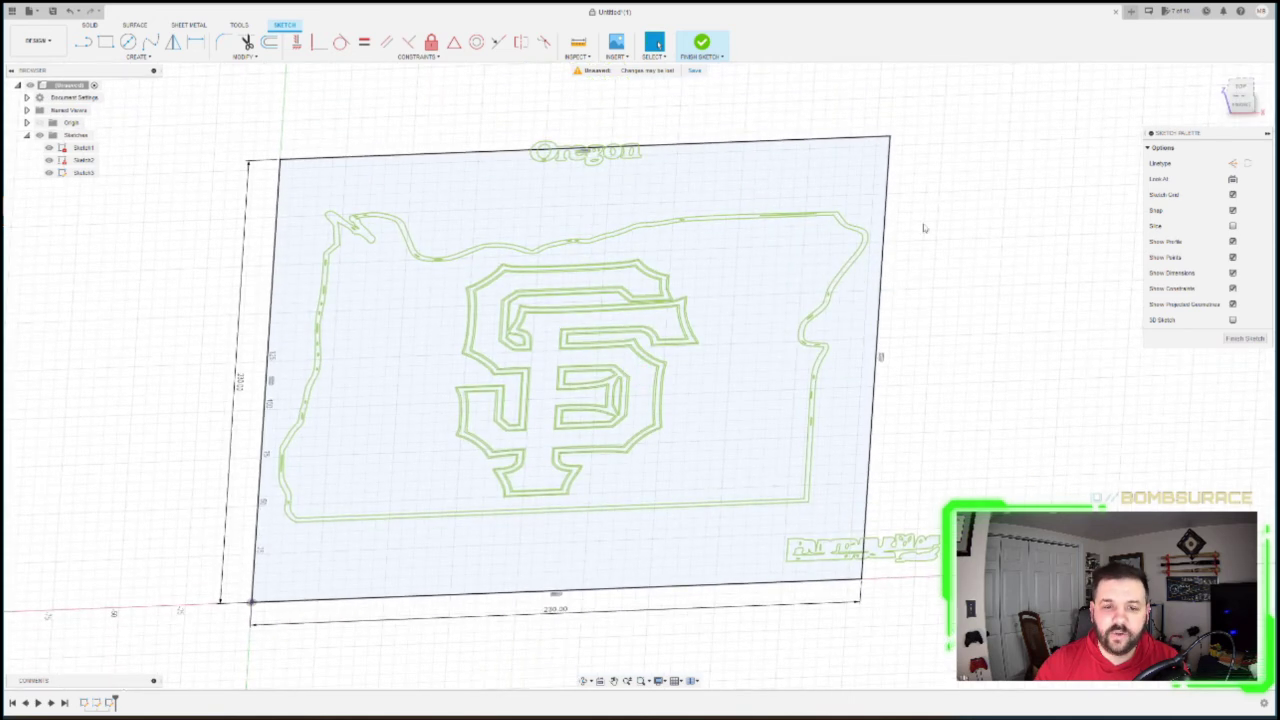
{"action": "left_click", "coordinate": [545, 366]}
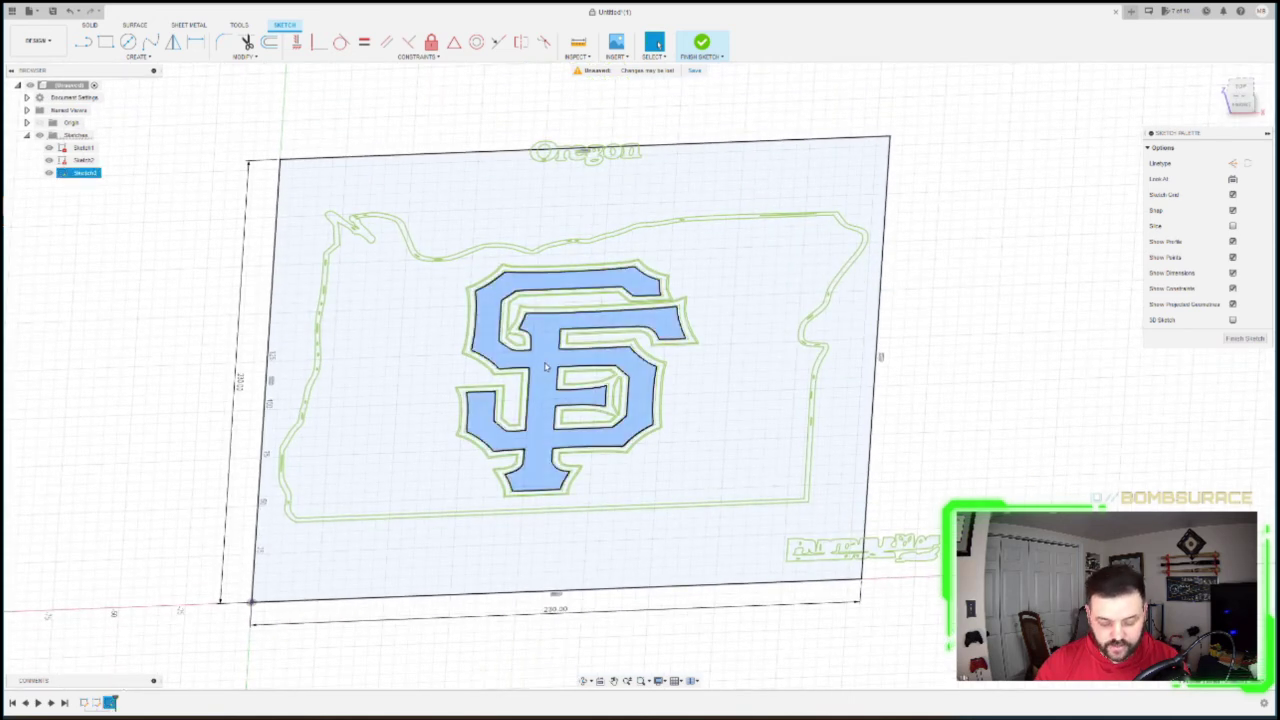
{"action": "key", "text": "e"}
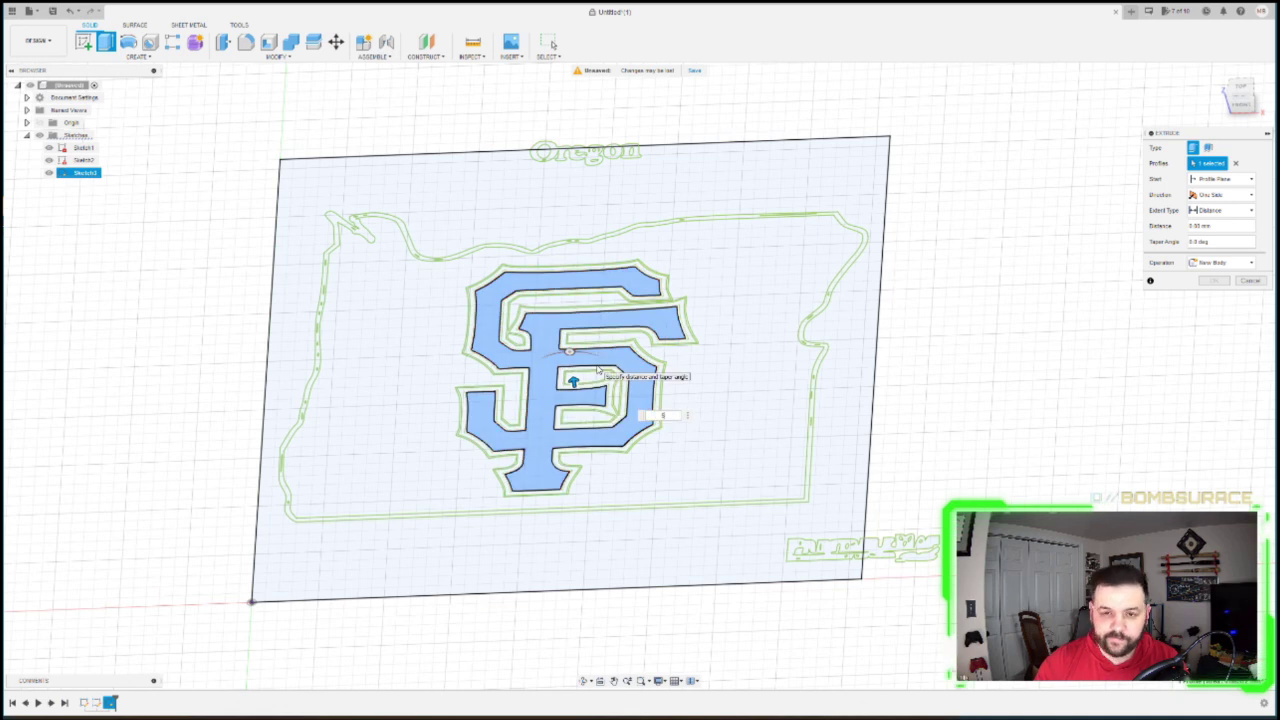
{"action": "type", "text": "3"}
{"action": "key", "text": "Return"}
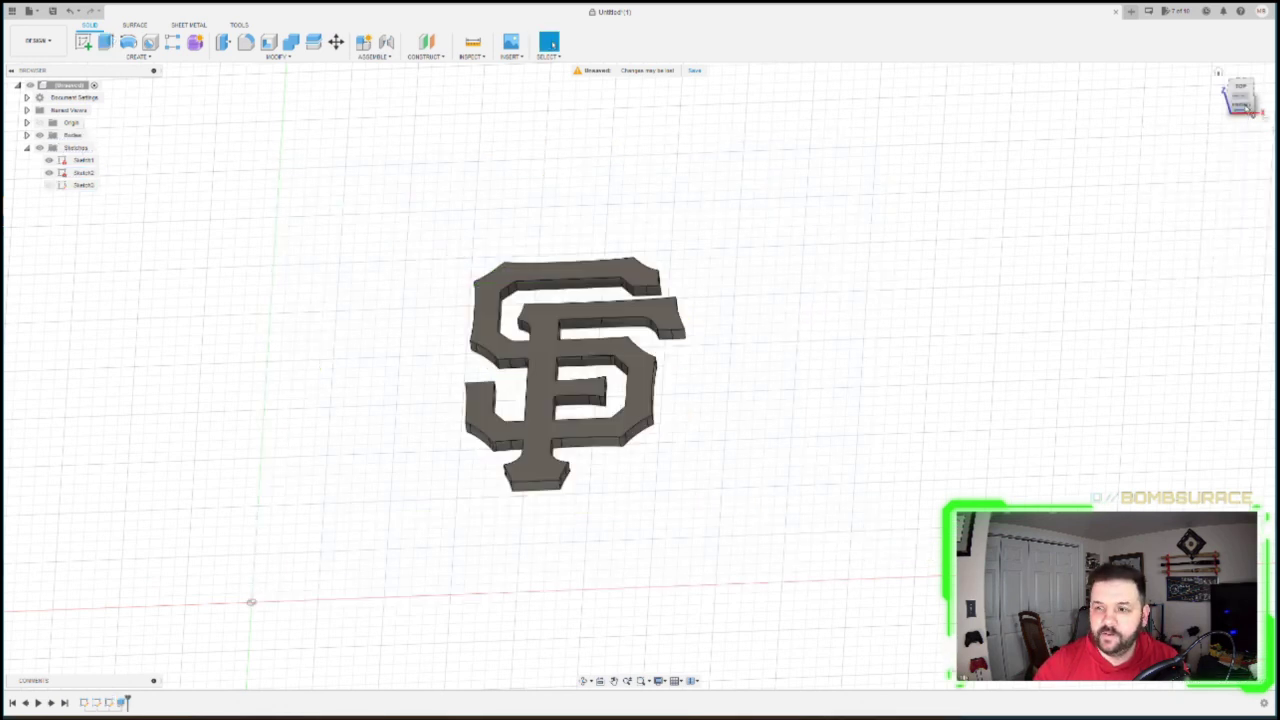
{"action": "mouse_move", "coordinate": [640, 375]}
{"action": "middle_mouse_down", "text": "shift"}
{"action": "mouse_move", "coordinate": [640, 330]}
{"action": "mouse_move", "coordinate": [640, 420]}
{"action": "mouse_move", "coordinate": [640, 375]}
{"action": "middle_mouse_up", "text": "shift"}
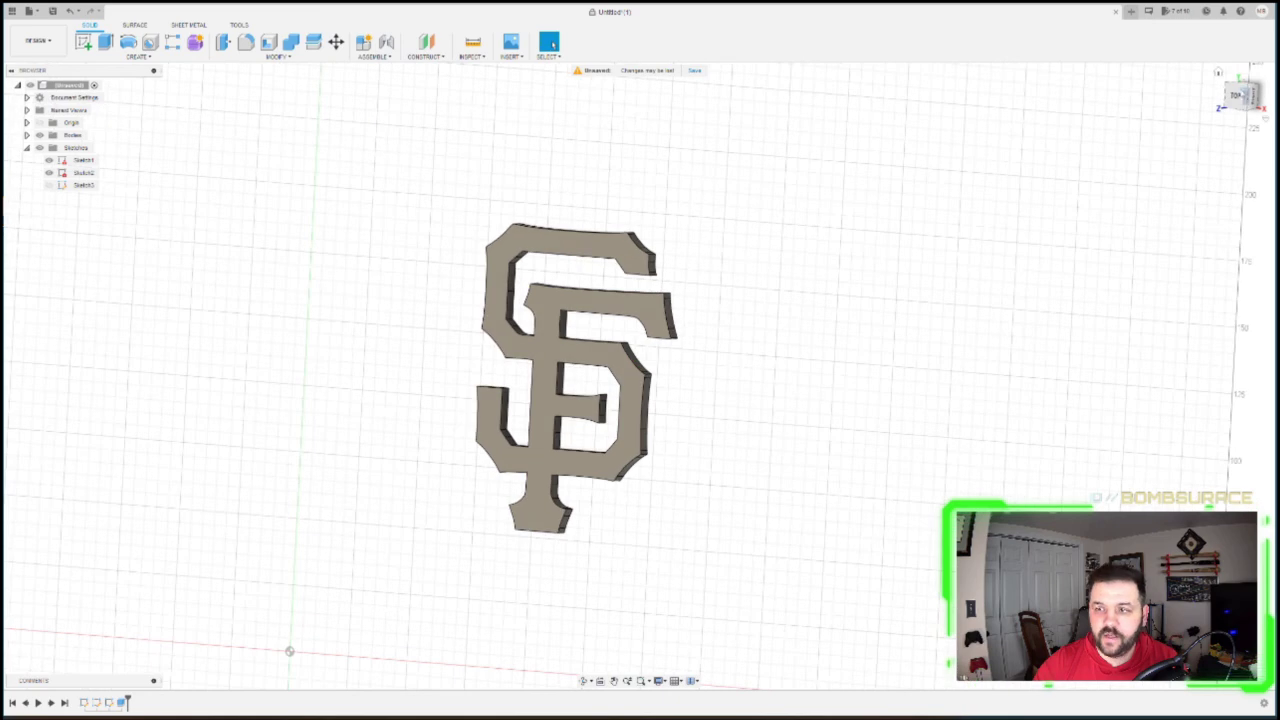
Switch to the ViewCube's TOP view to see the extruded SF logo from above
{"action": "left_click", "coordinate": [1236, 94]}
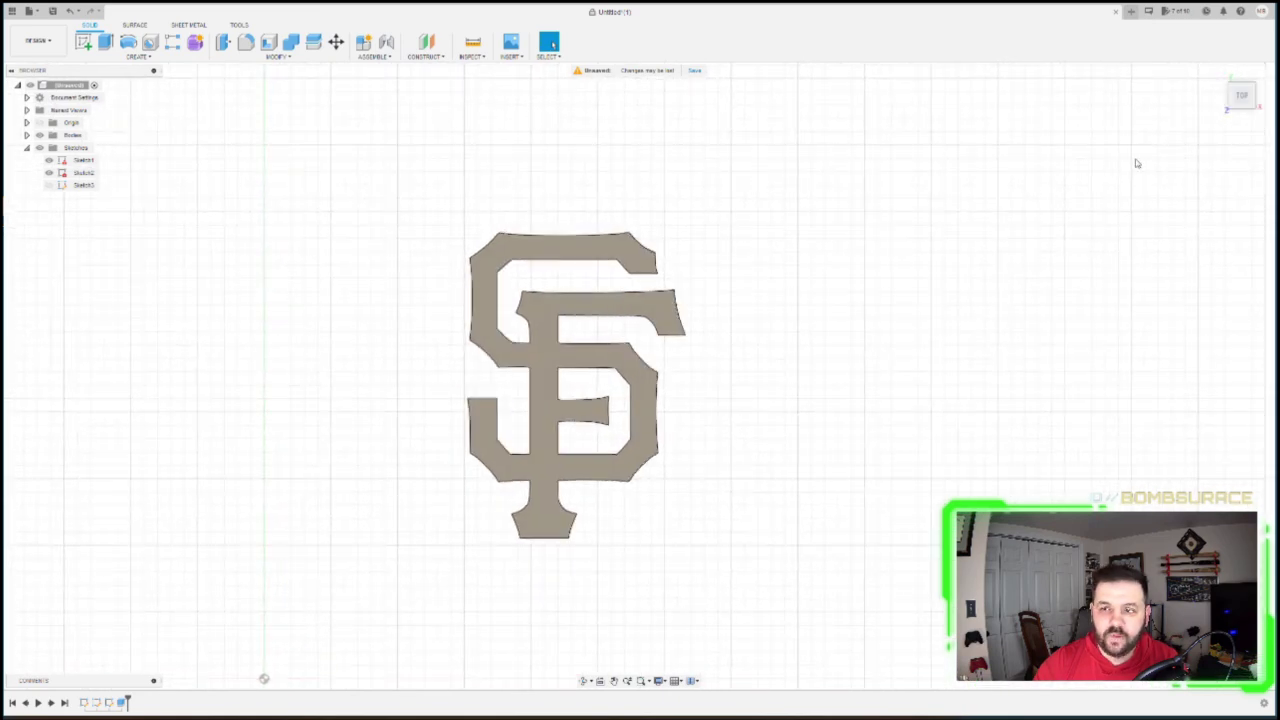